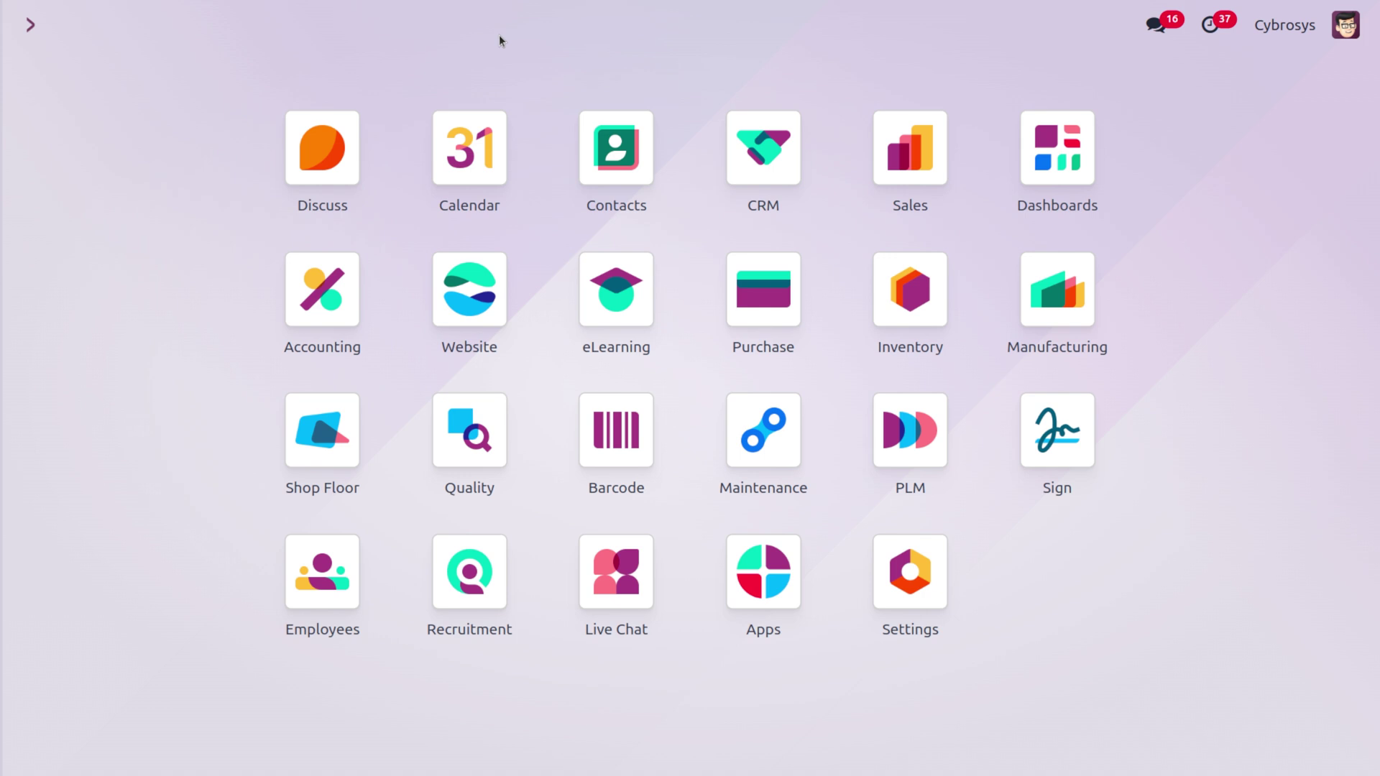
- Open the Accounting settings and check the Analytic Accounting and Budget Management options under Analytics
text(acc)
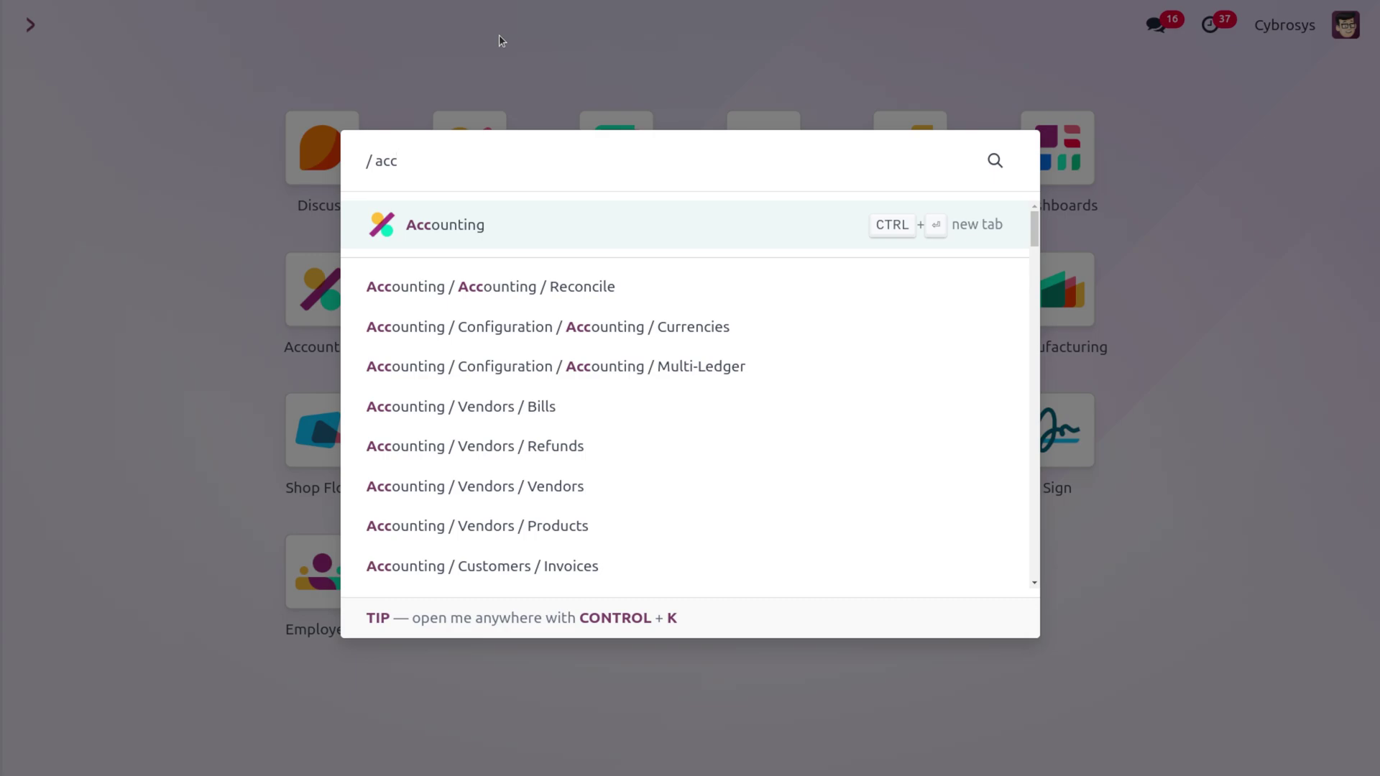
key(Return)
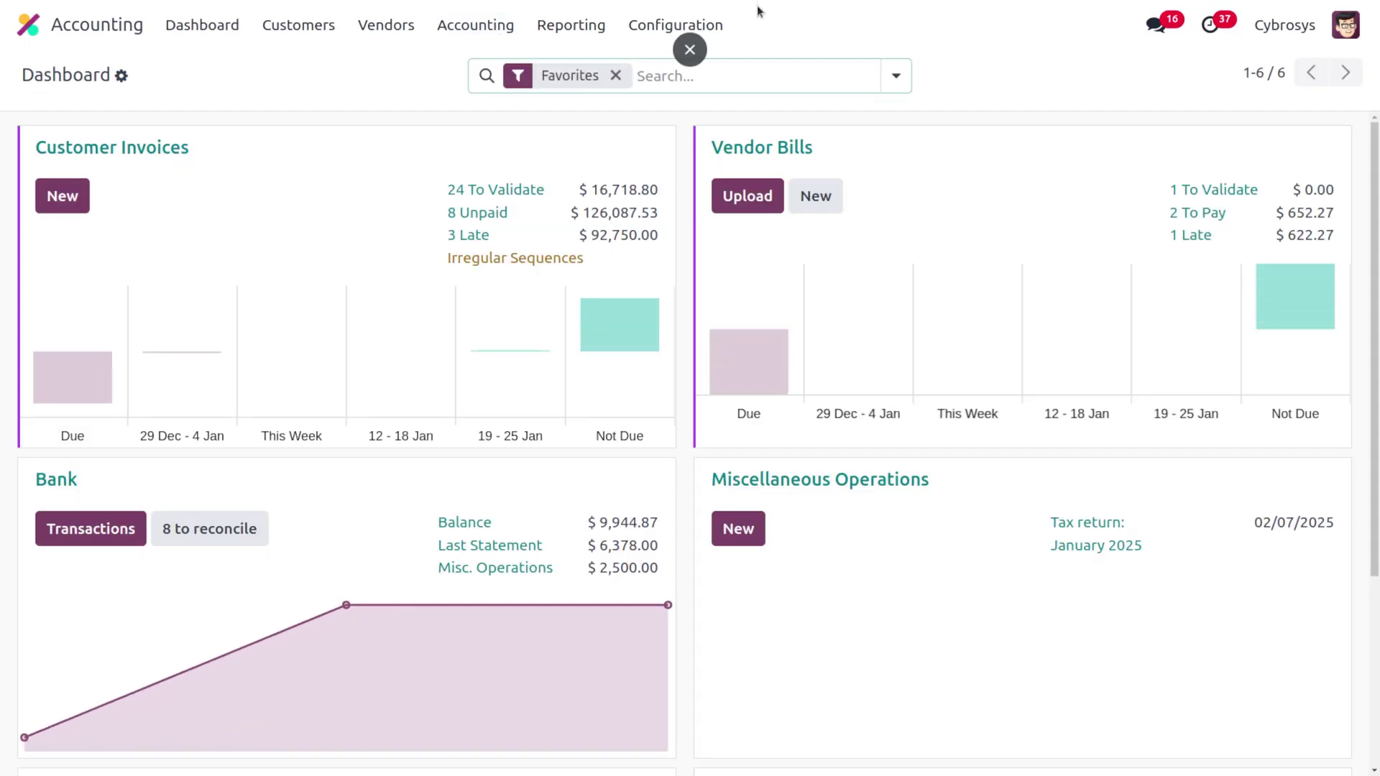
click(630, 30)
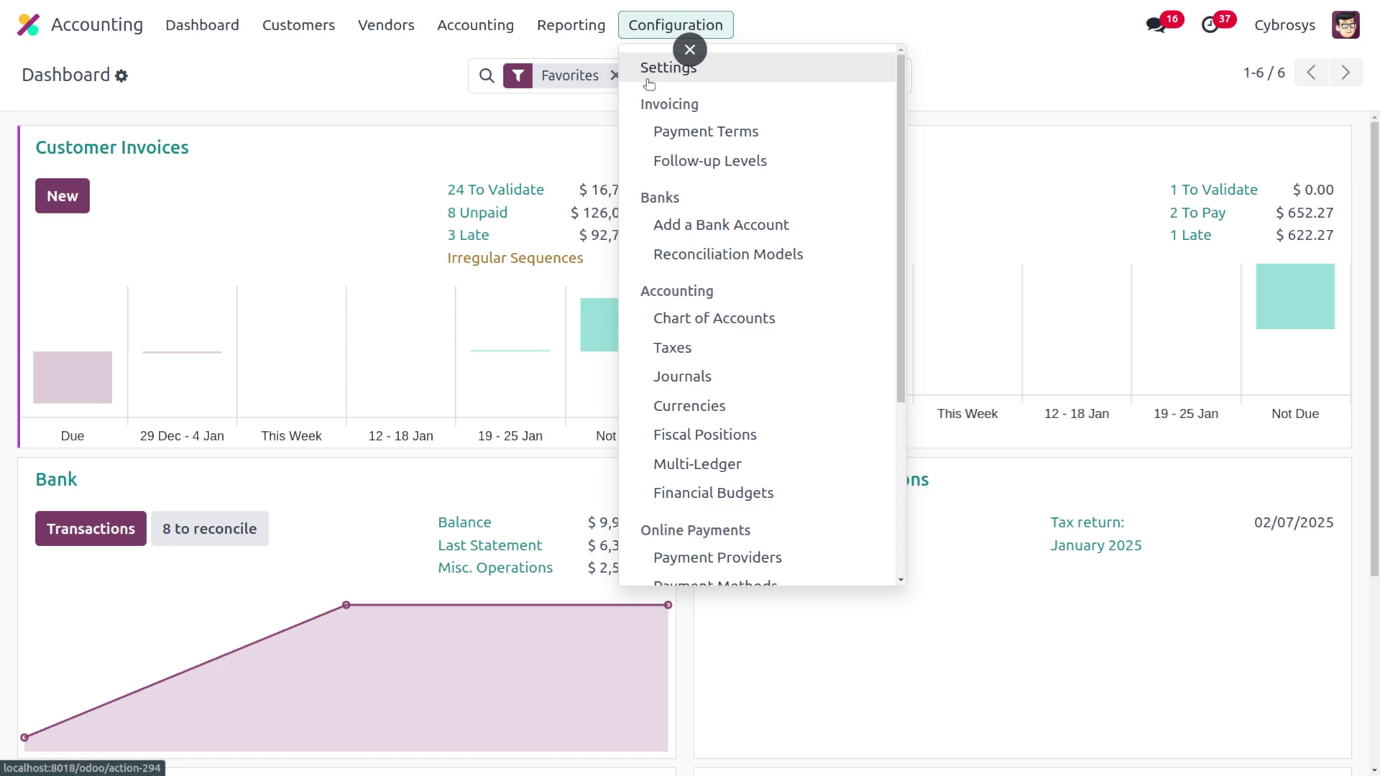
click(646, 81)
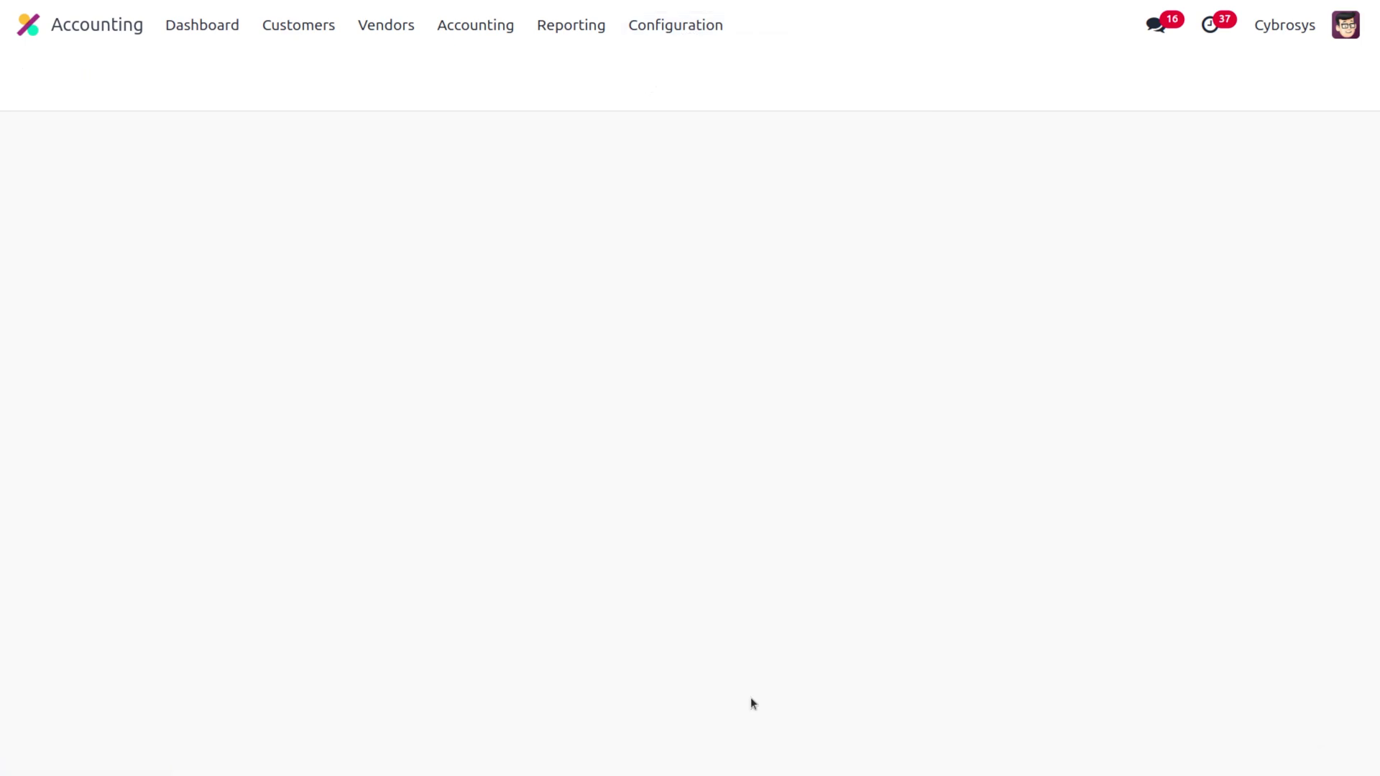
scroll(750, 697, down, 15)
scroll(752, 702, down, 13)
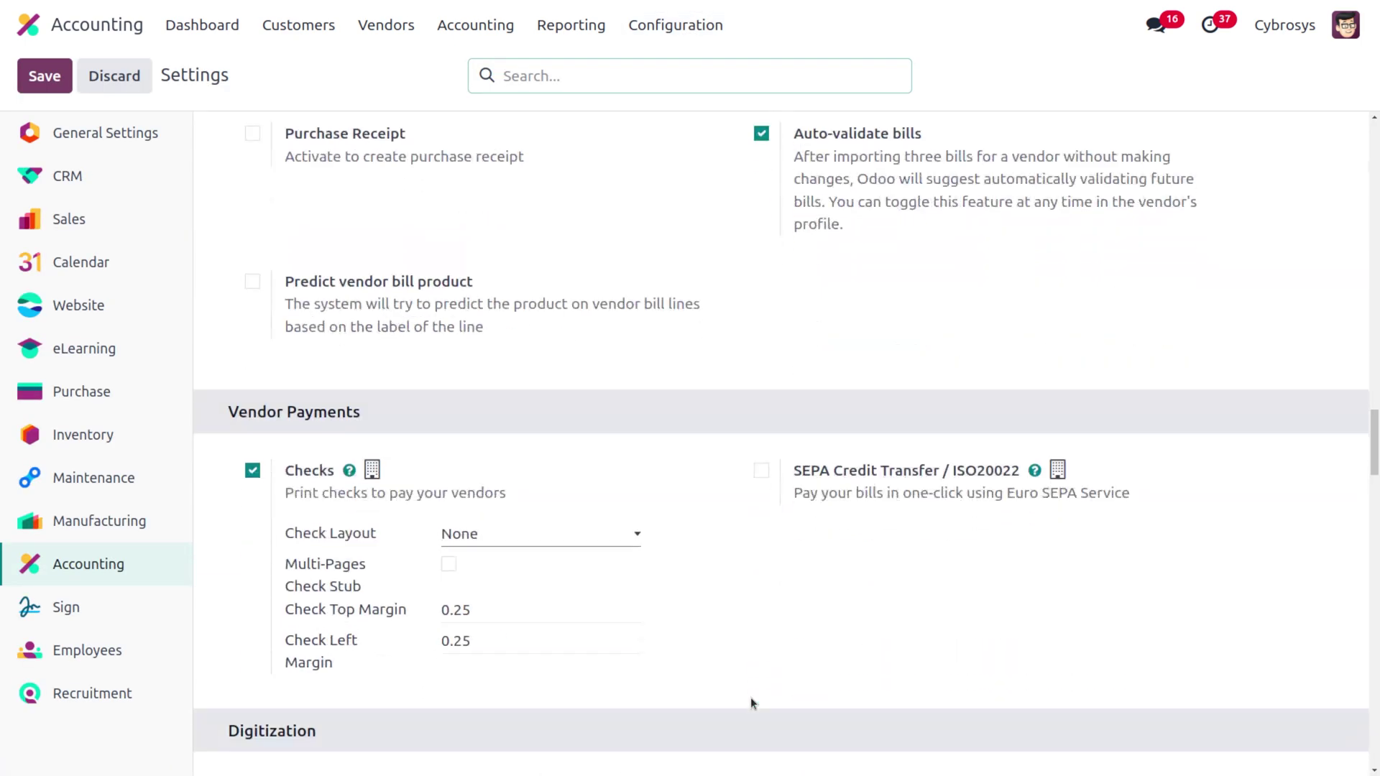
scroll(752, 701, down, 15)
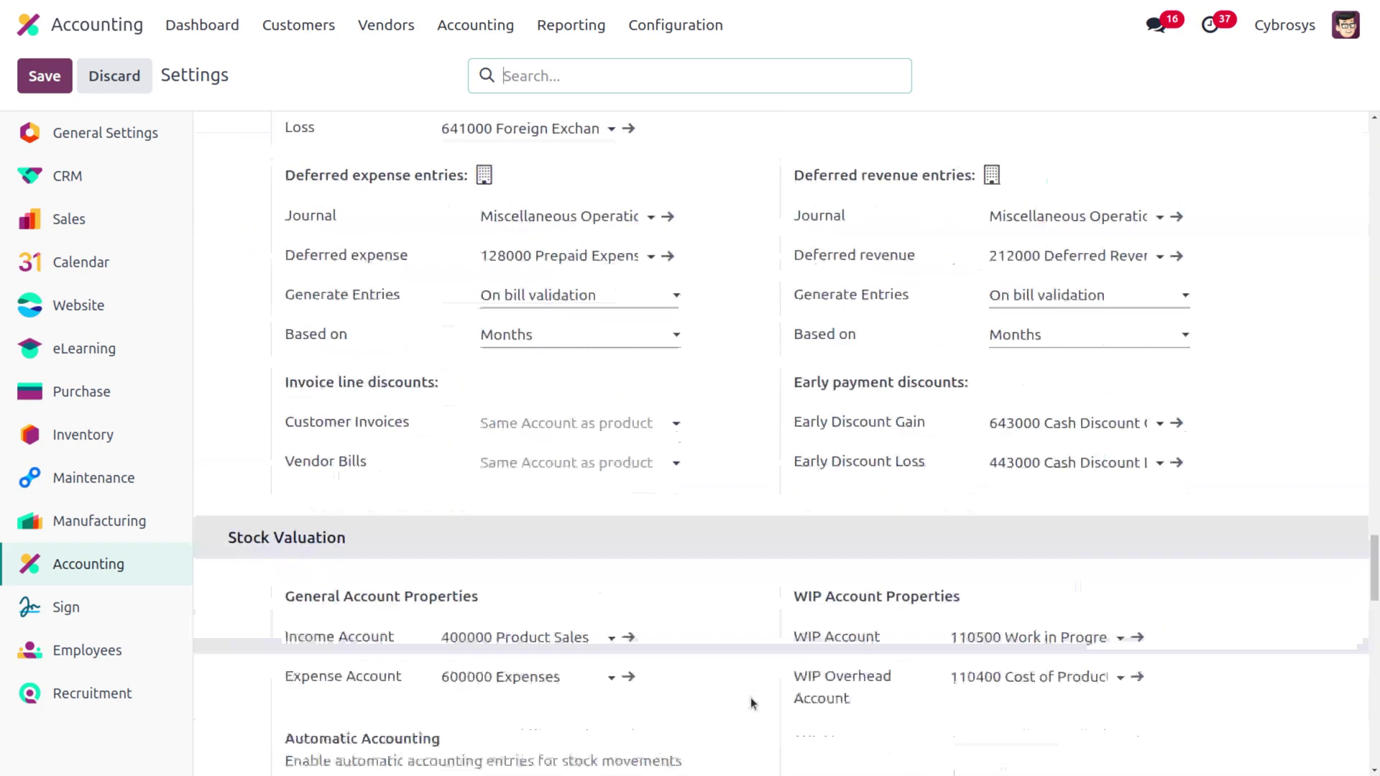
scroll(752, 701, down, 3)
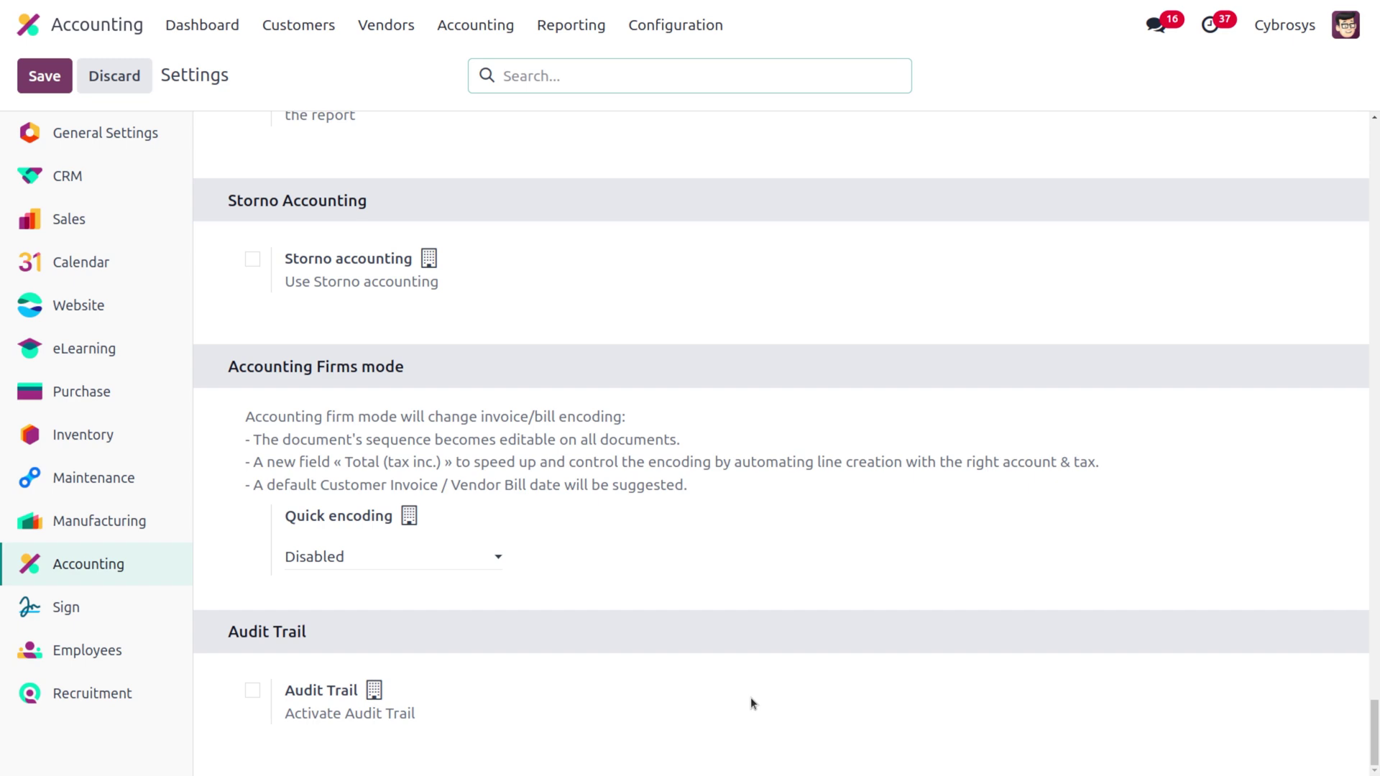
scroll(819, 399, up, 7)
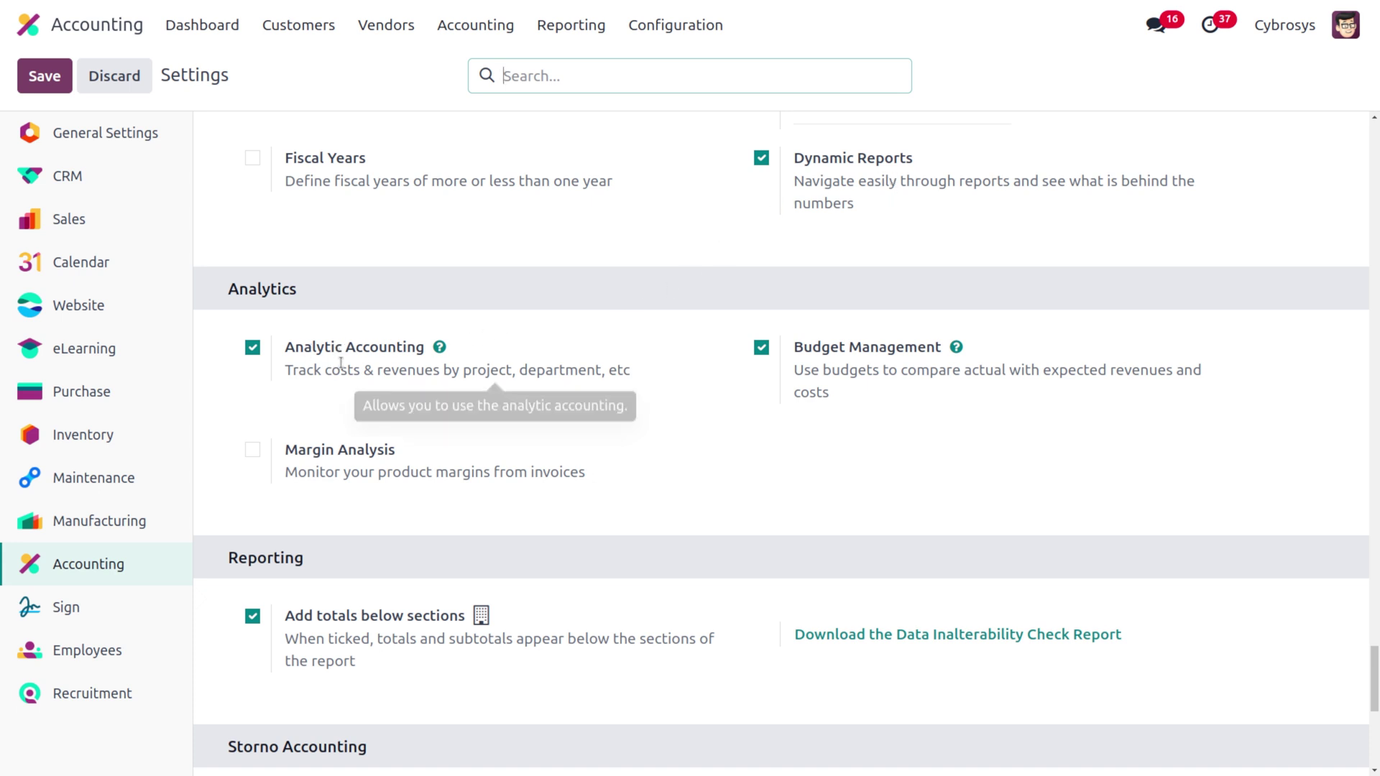
- Open the Project analytic plan from the analytic plans list to review its applicability lines
click(650, 25)
scroll(657, 376, down, 3)
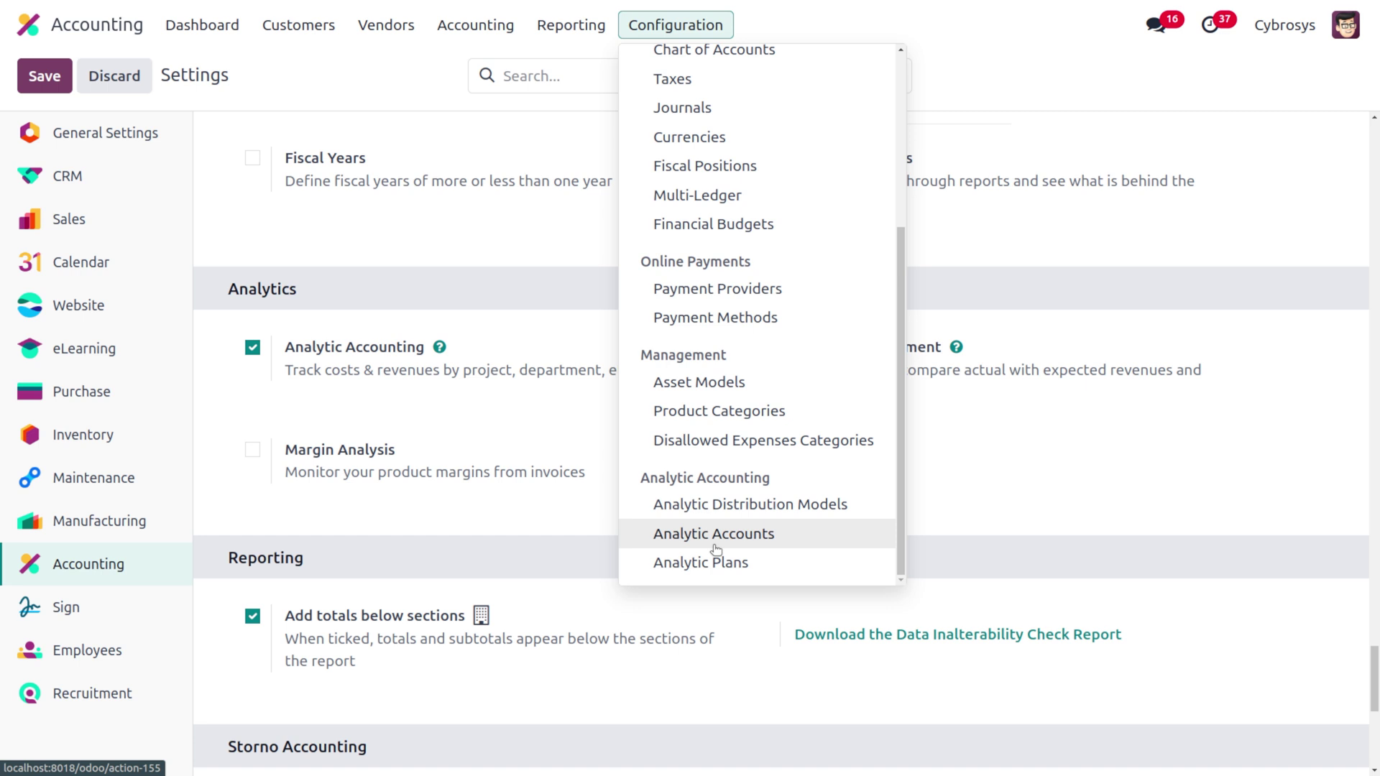
click(724, 569)
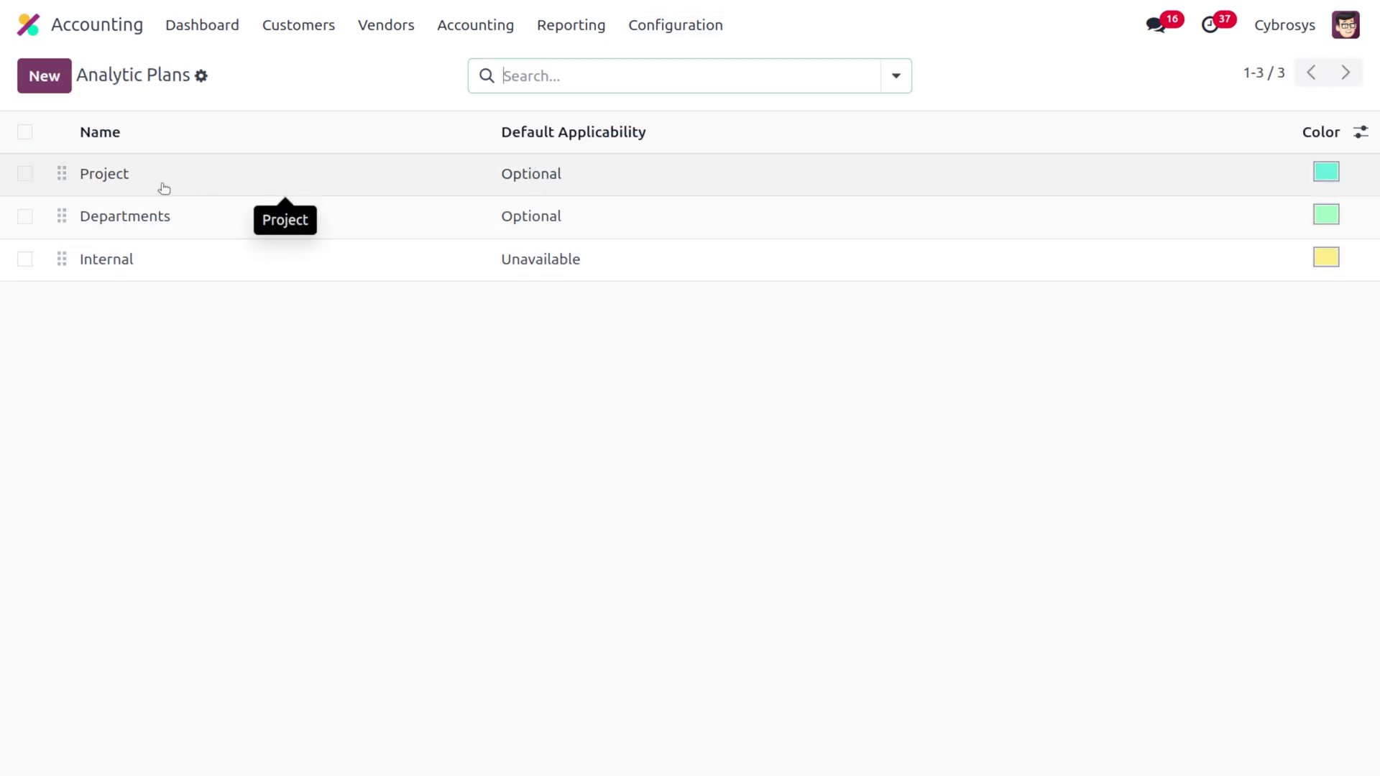
click(164, 188)
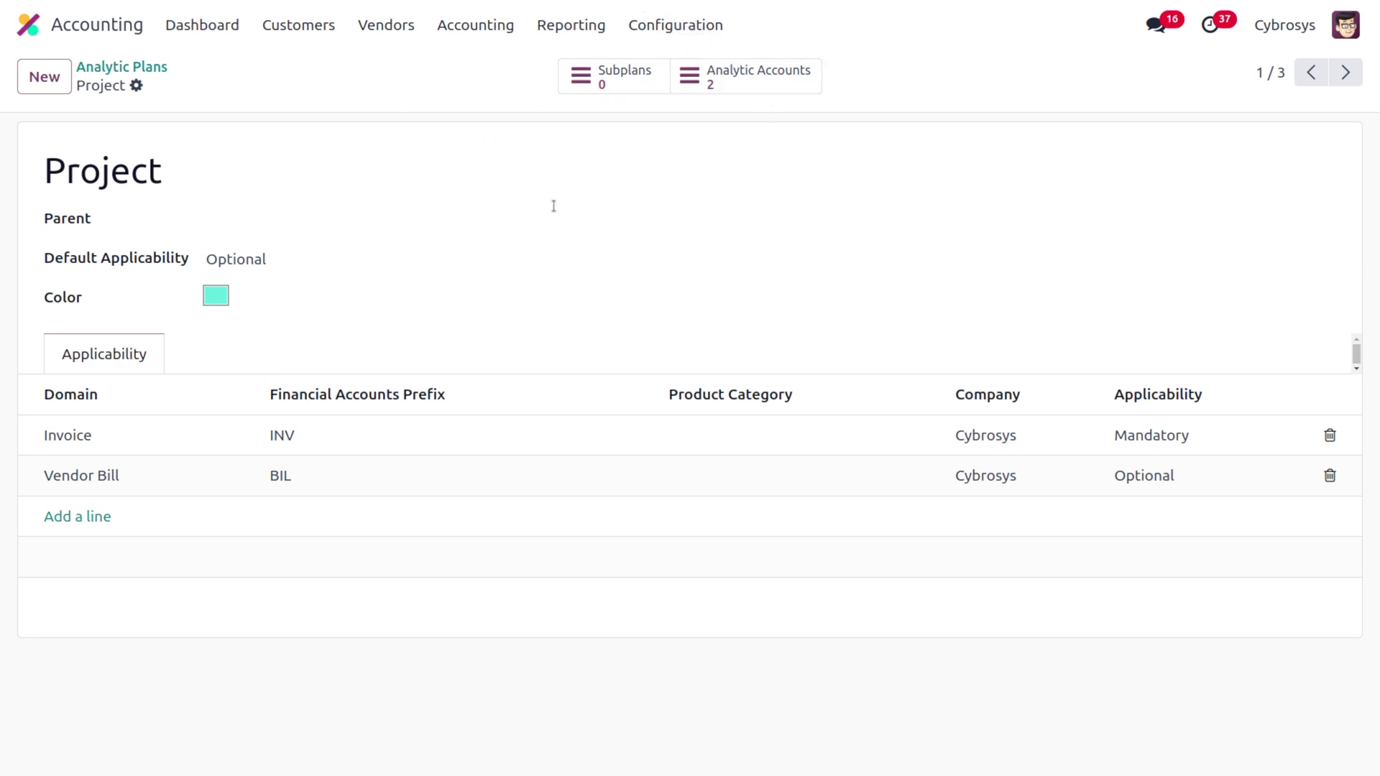
- Open the Home Construction analytic account to review its plan and budget line
click(652, 33)
scroll(719, 431, down, 4)
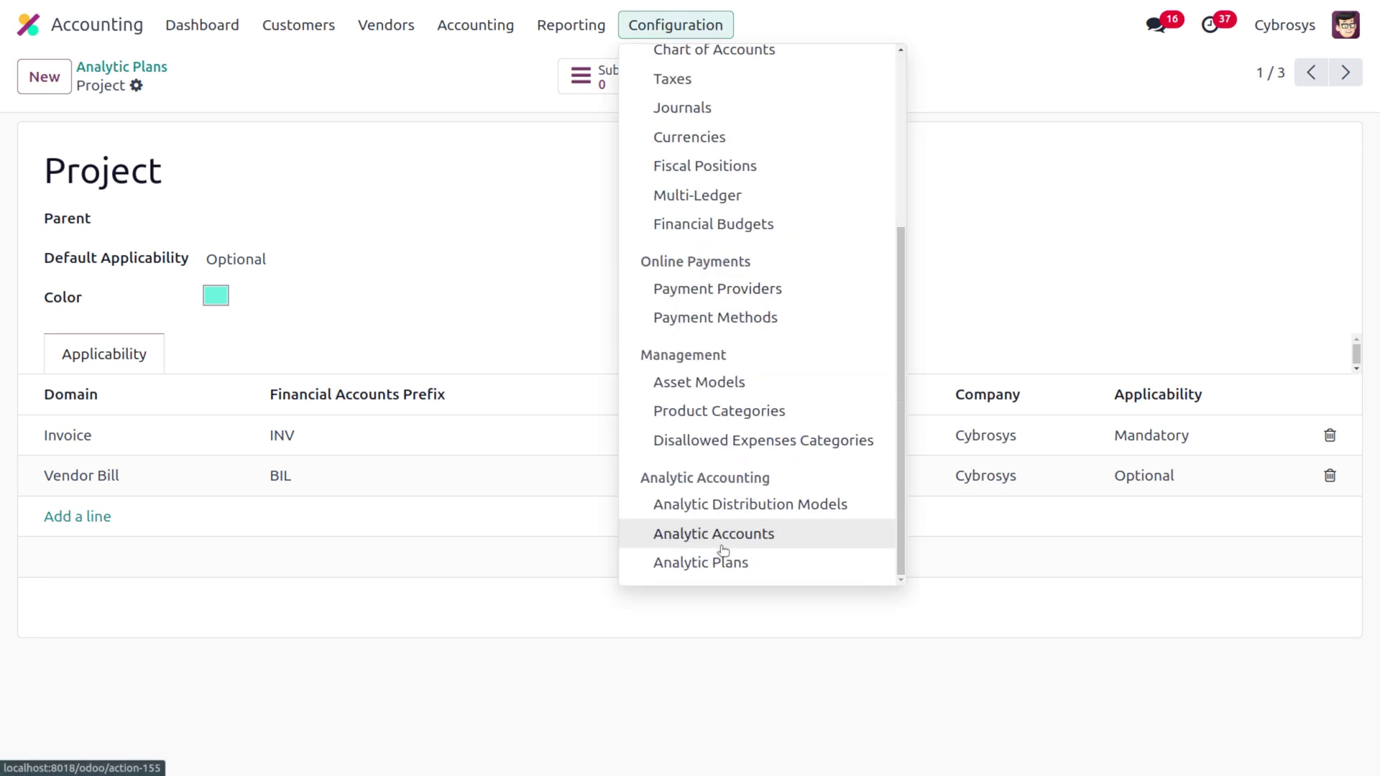
click(722, 541)
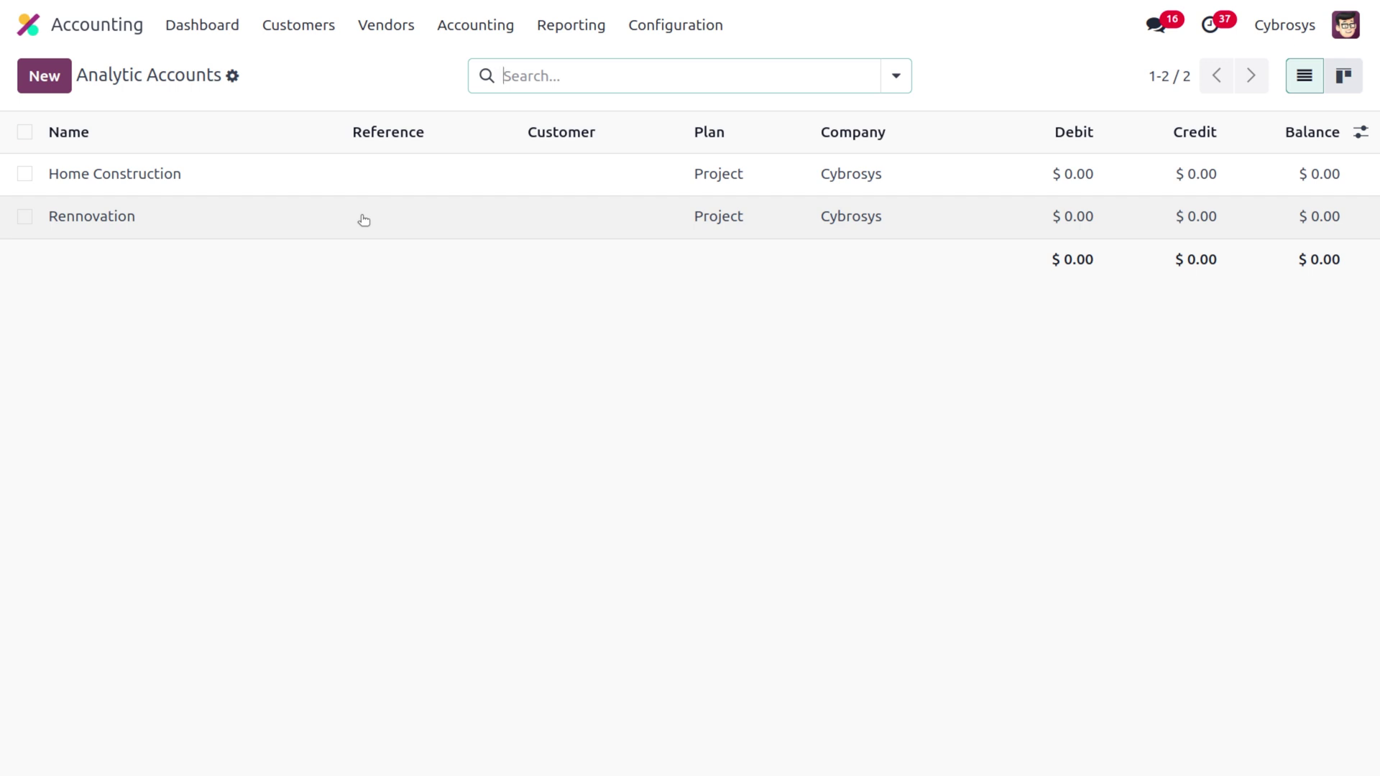
click(398, 173)
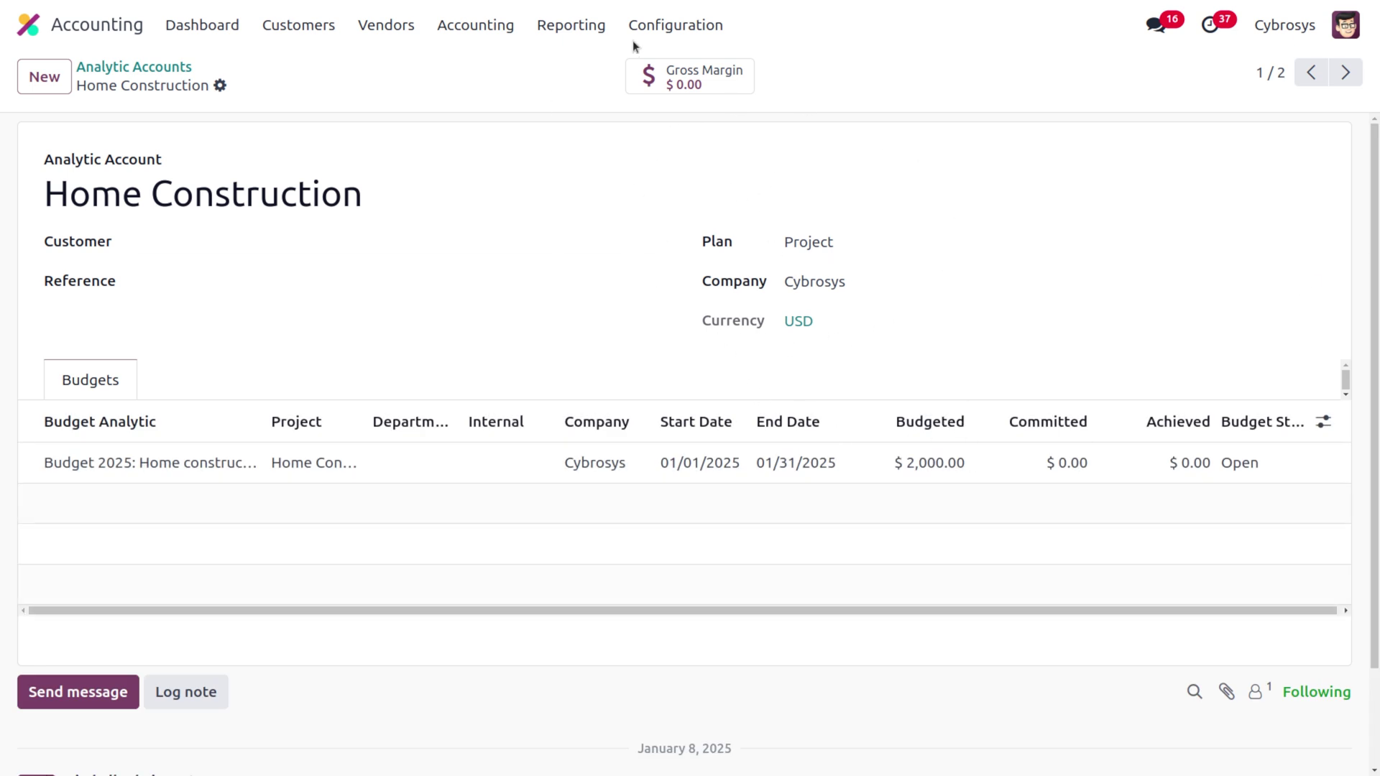
- Return to the Project analytic plan and view the analytic accounts linked to it
click(675, 25)
scroll(732, 565, down, 3)
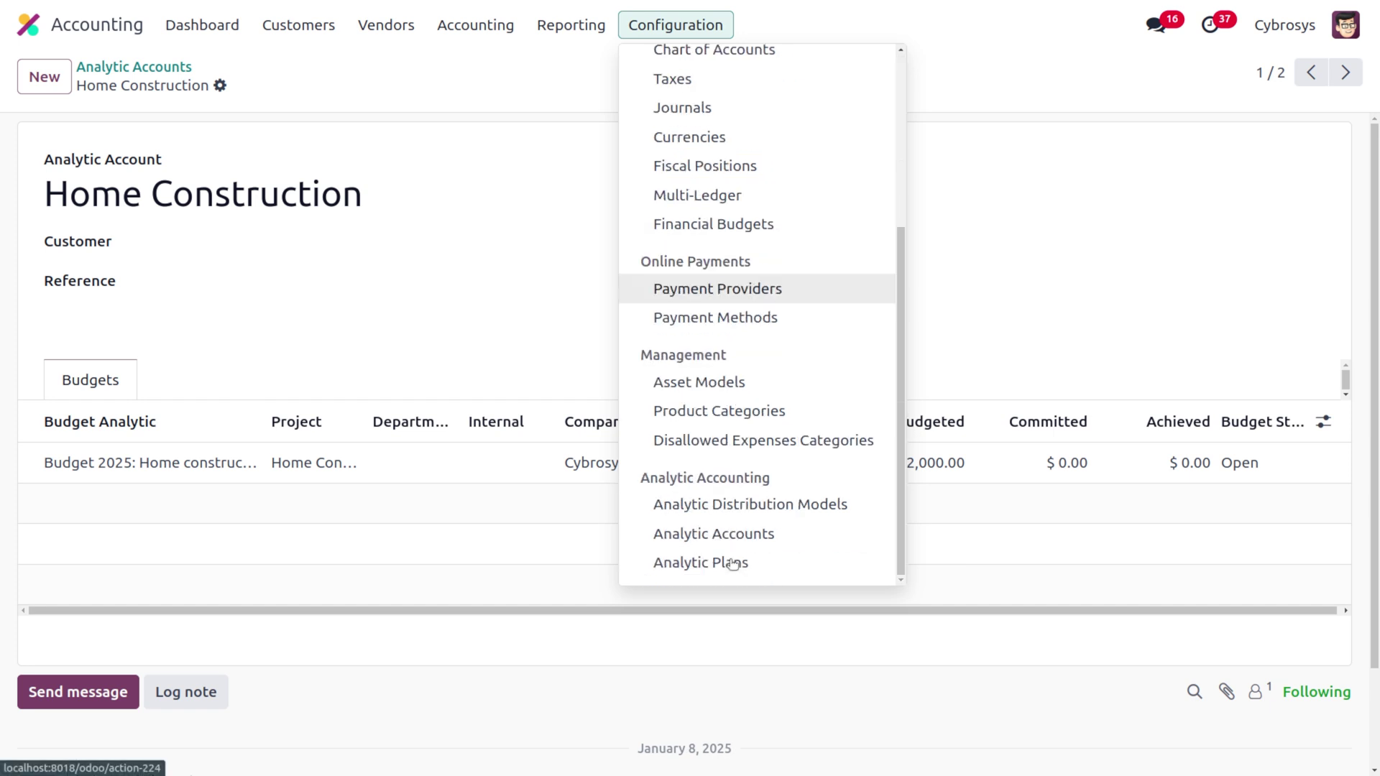
click(731, 563)
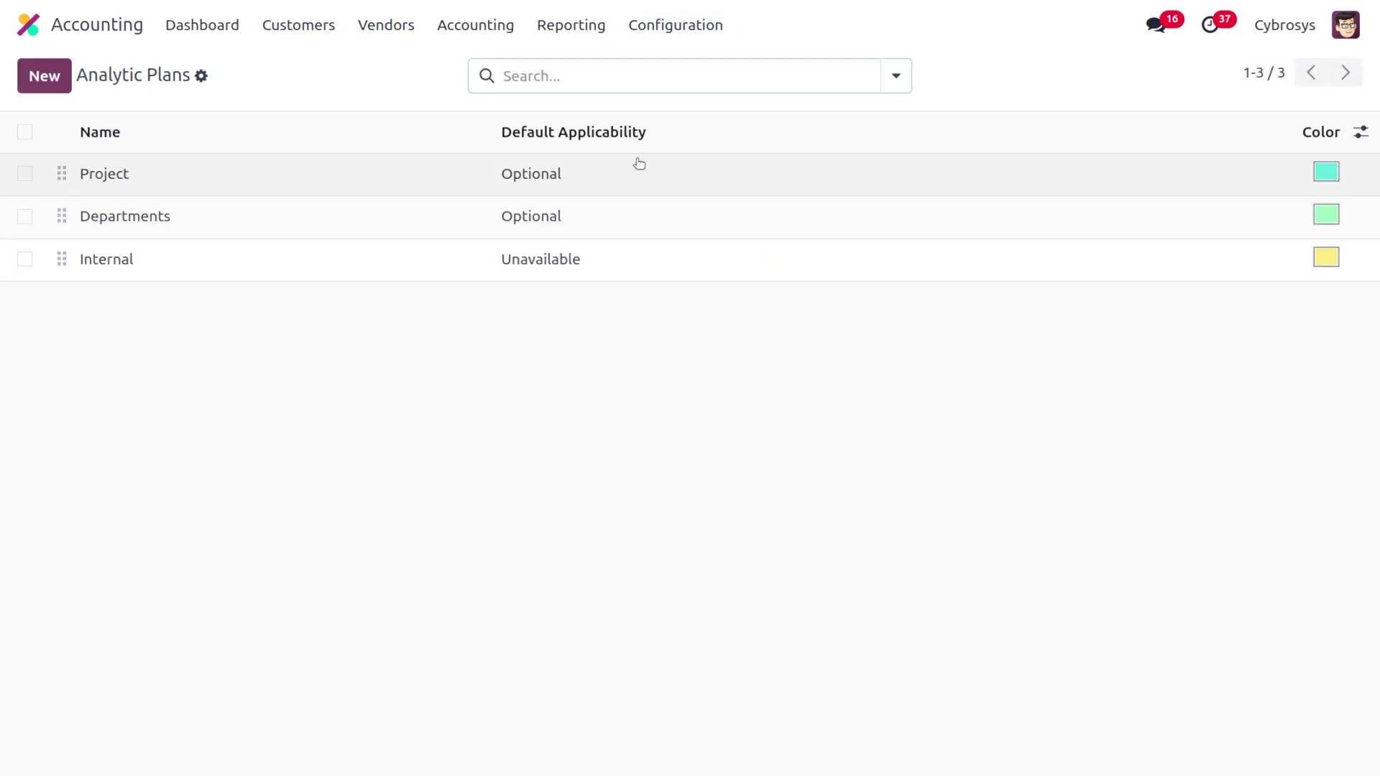
click(585, 173)
click(752, 80)
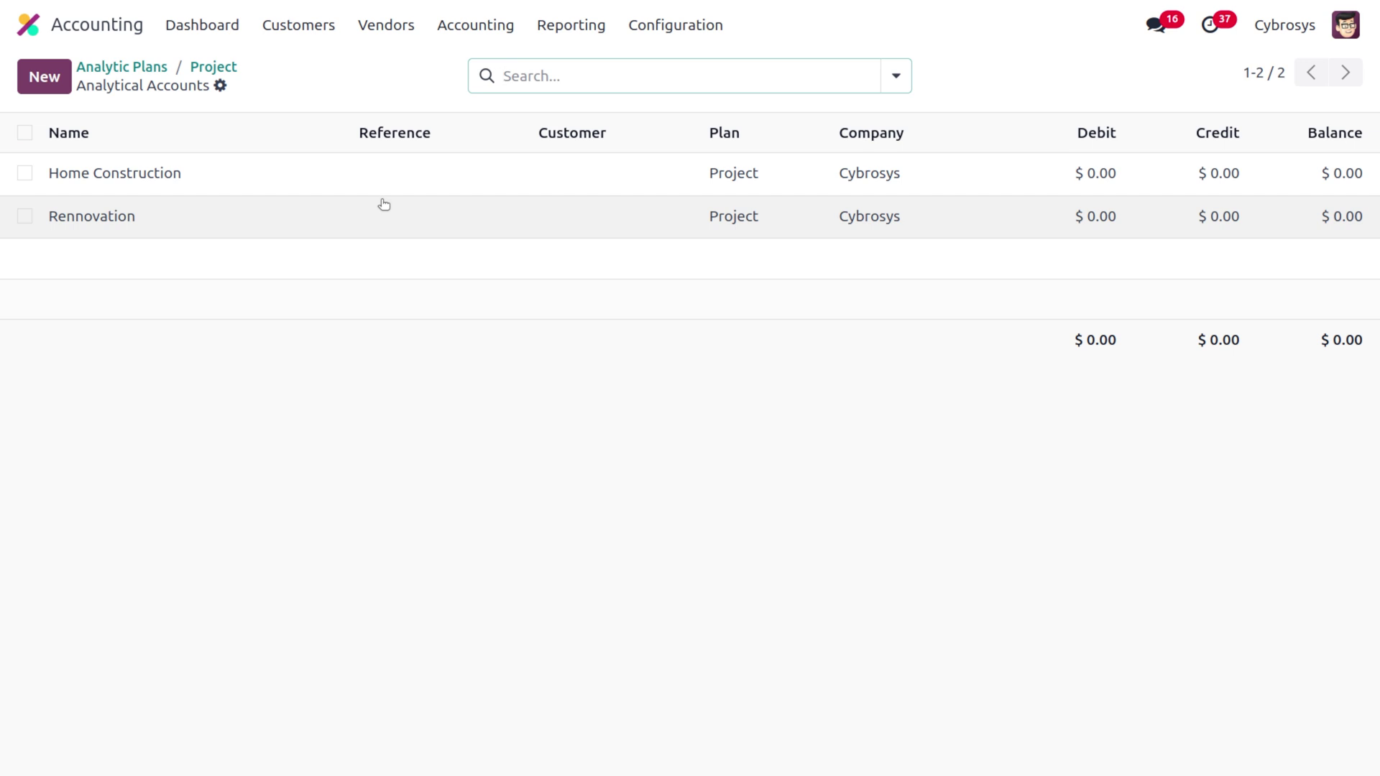
- Open the analytic budget "Budget 2025: Home construction" to review its budget lines
click(434, 26)
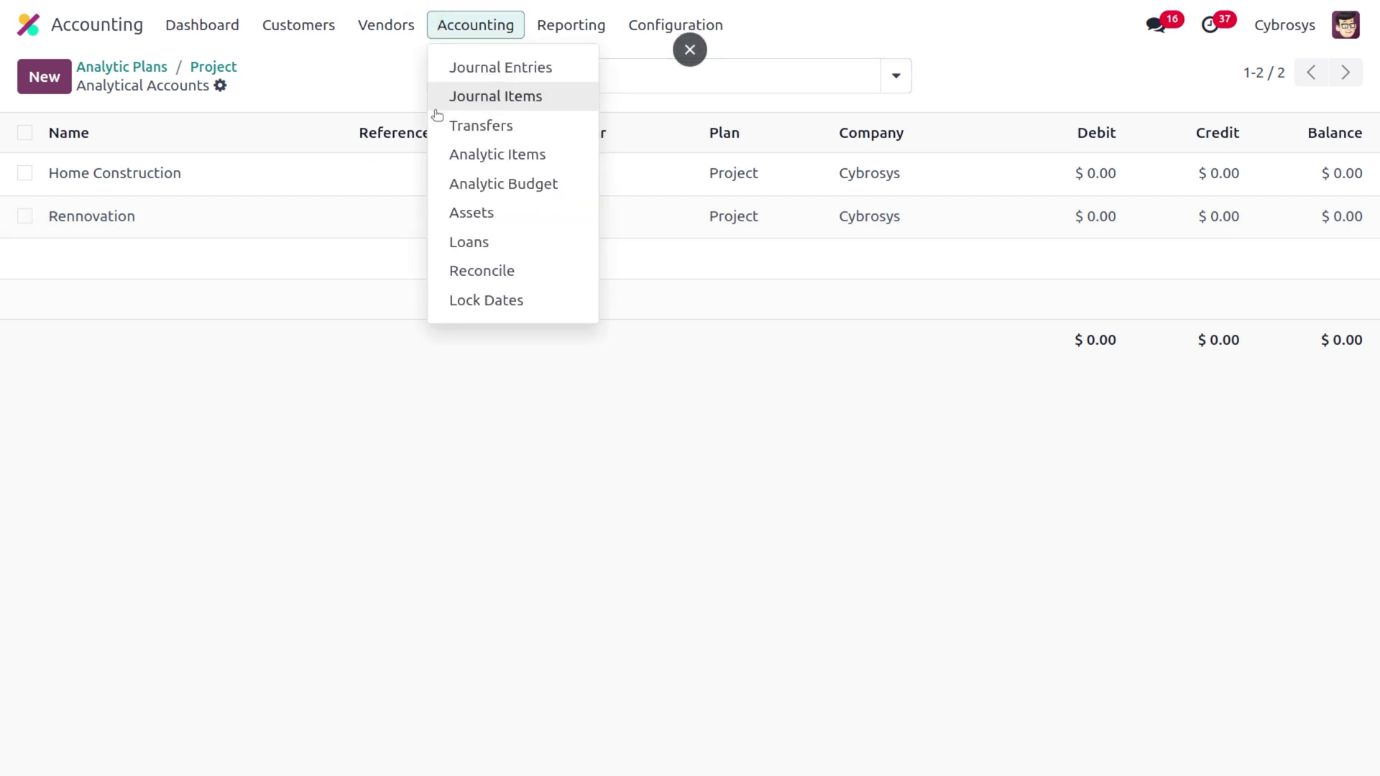
click(451, 189)
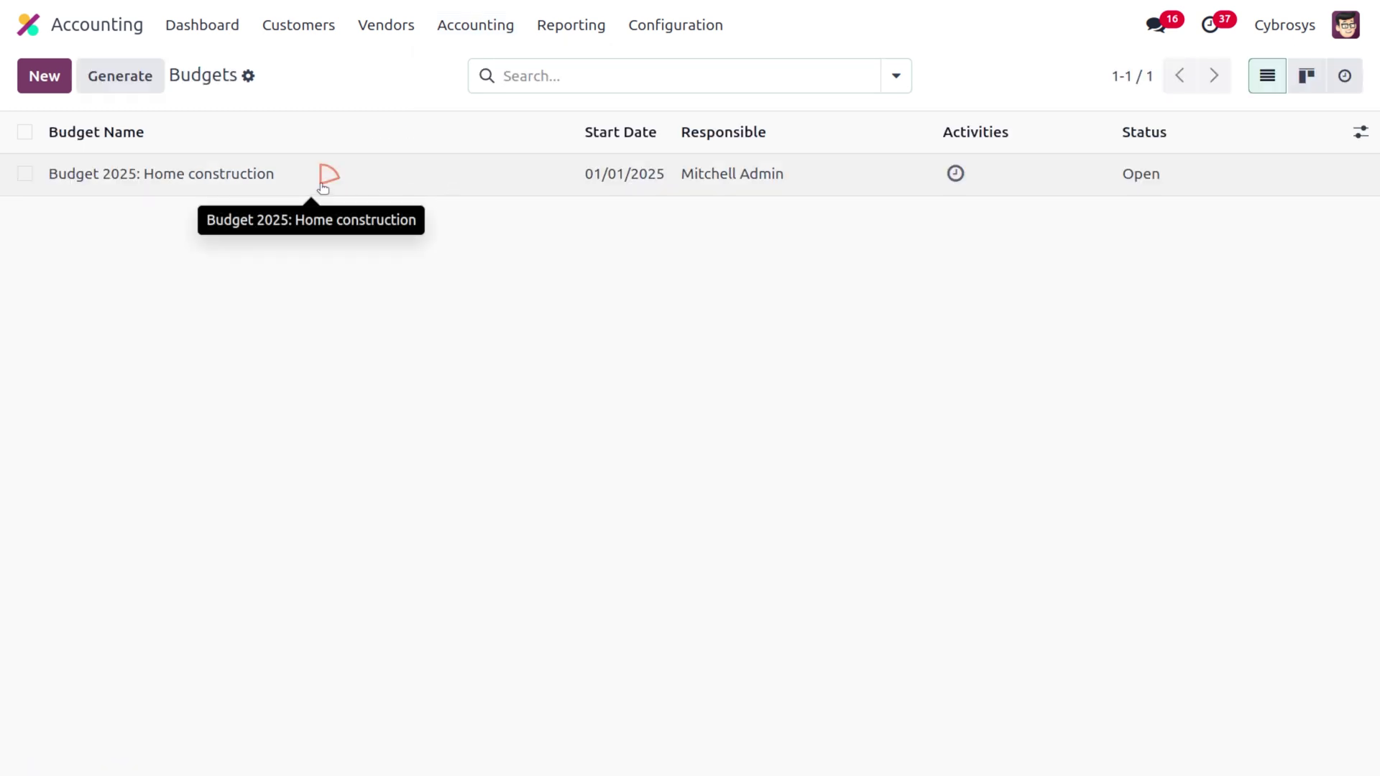
click(321, 183)
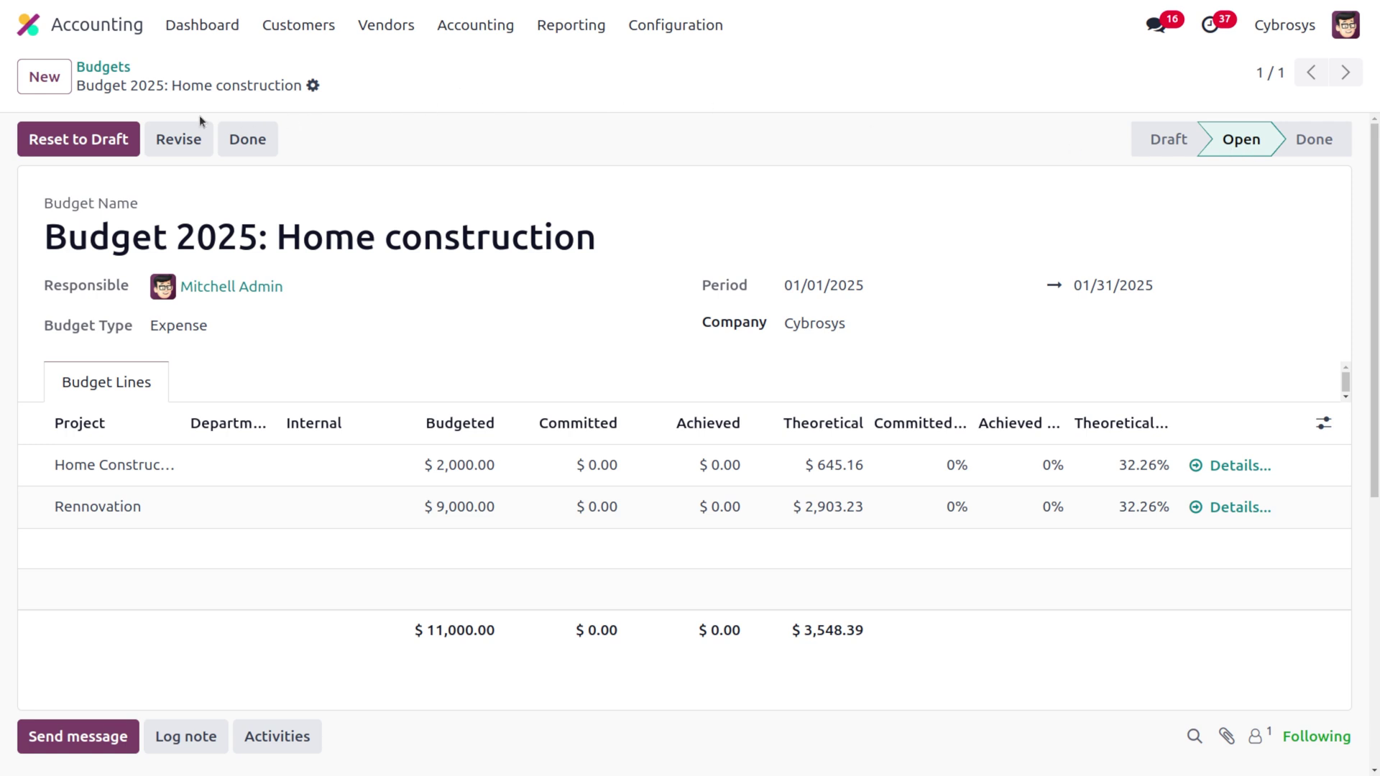
- Reset the Home construction budget to draft, check its editable lines and set it back to Open
click(130, 140)
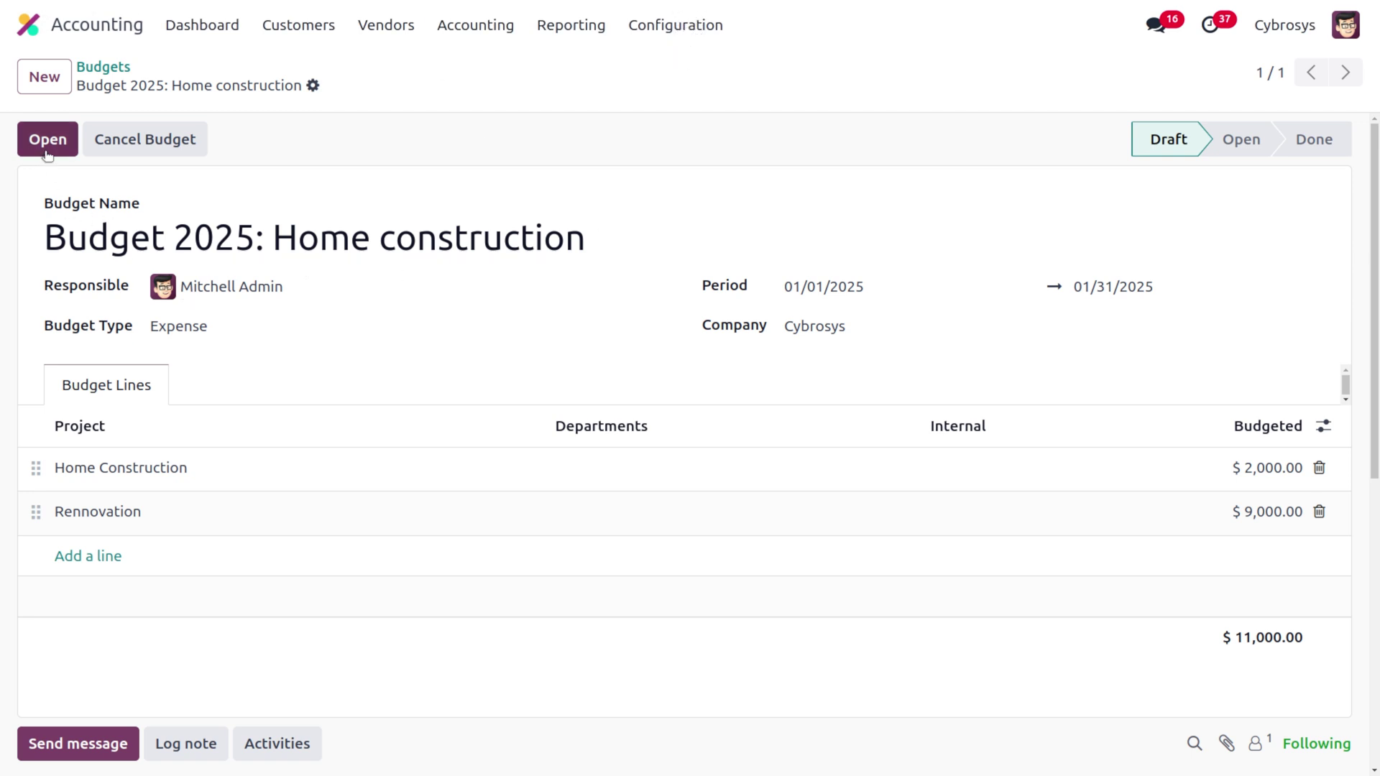
click(47, 139)
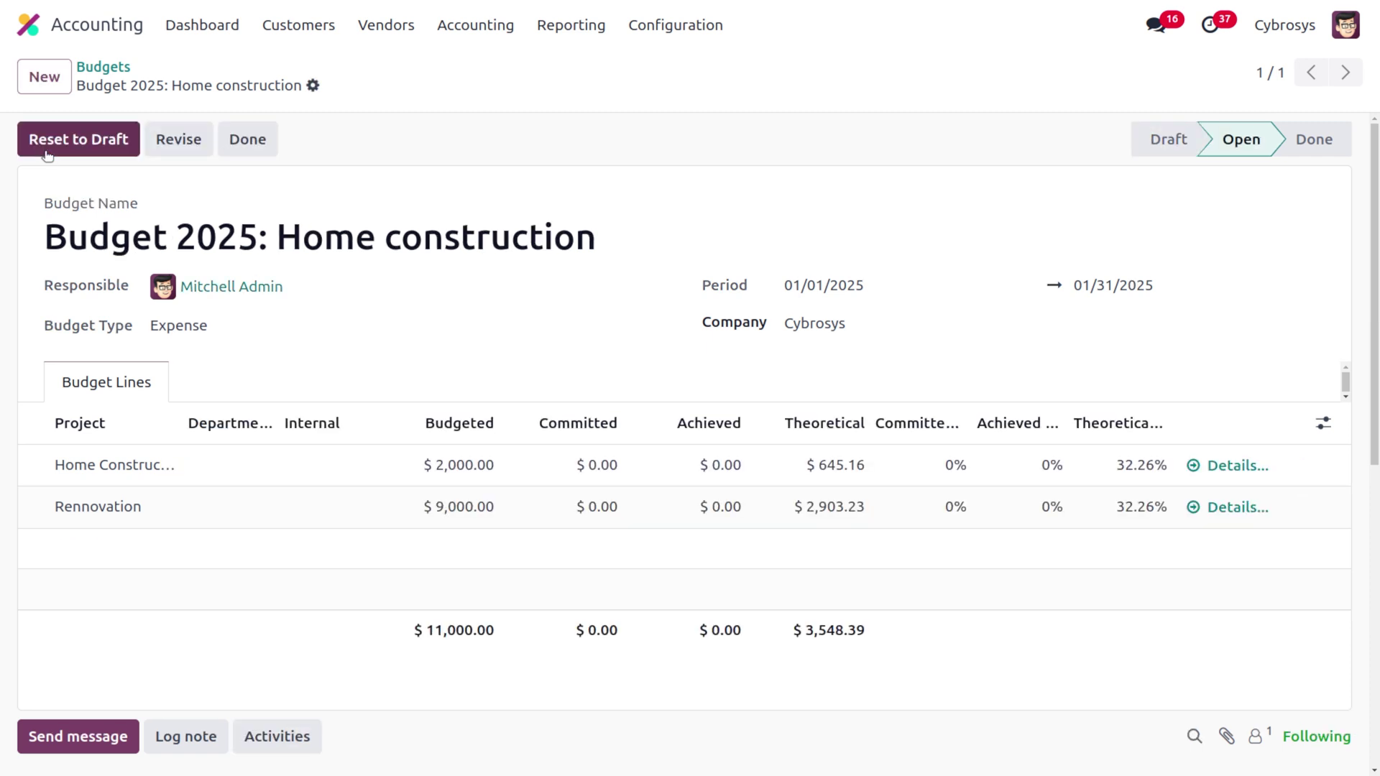
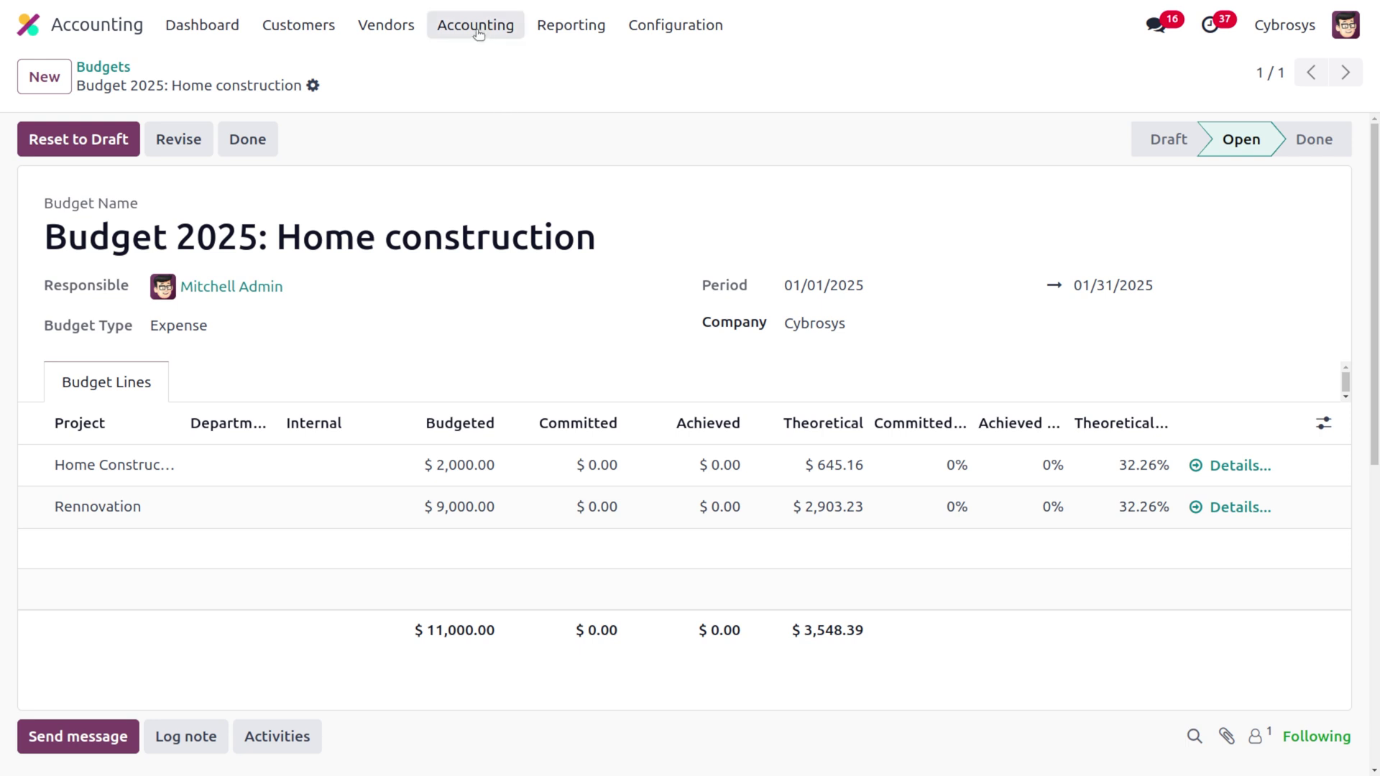
- Create a new vendor bill for Azure Interior with the bill date 01/10/2025
click(478, 29)
mouse_move(385, 27)
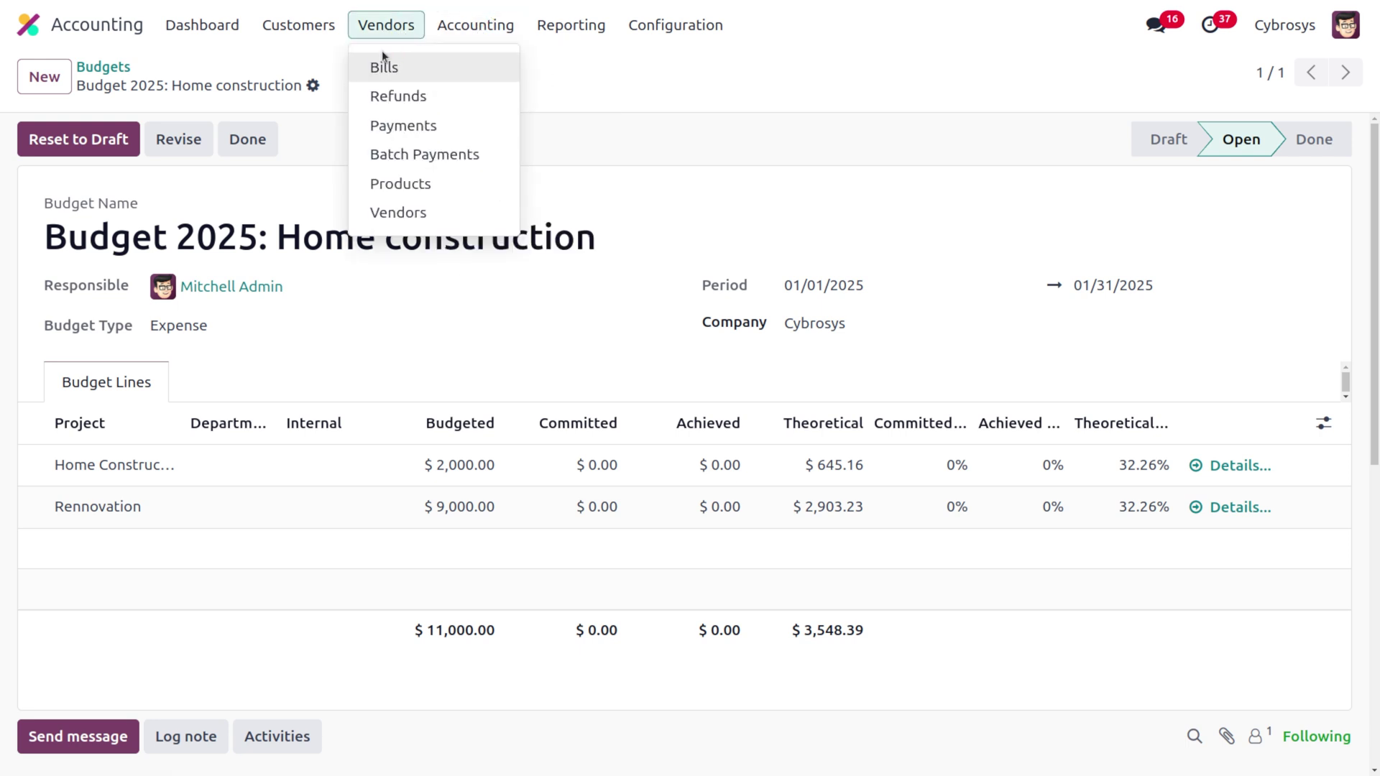
click(394, 69)
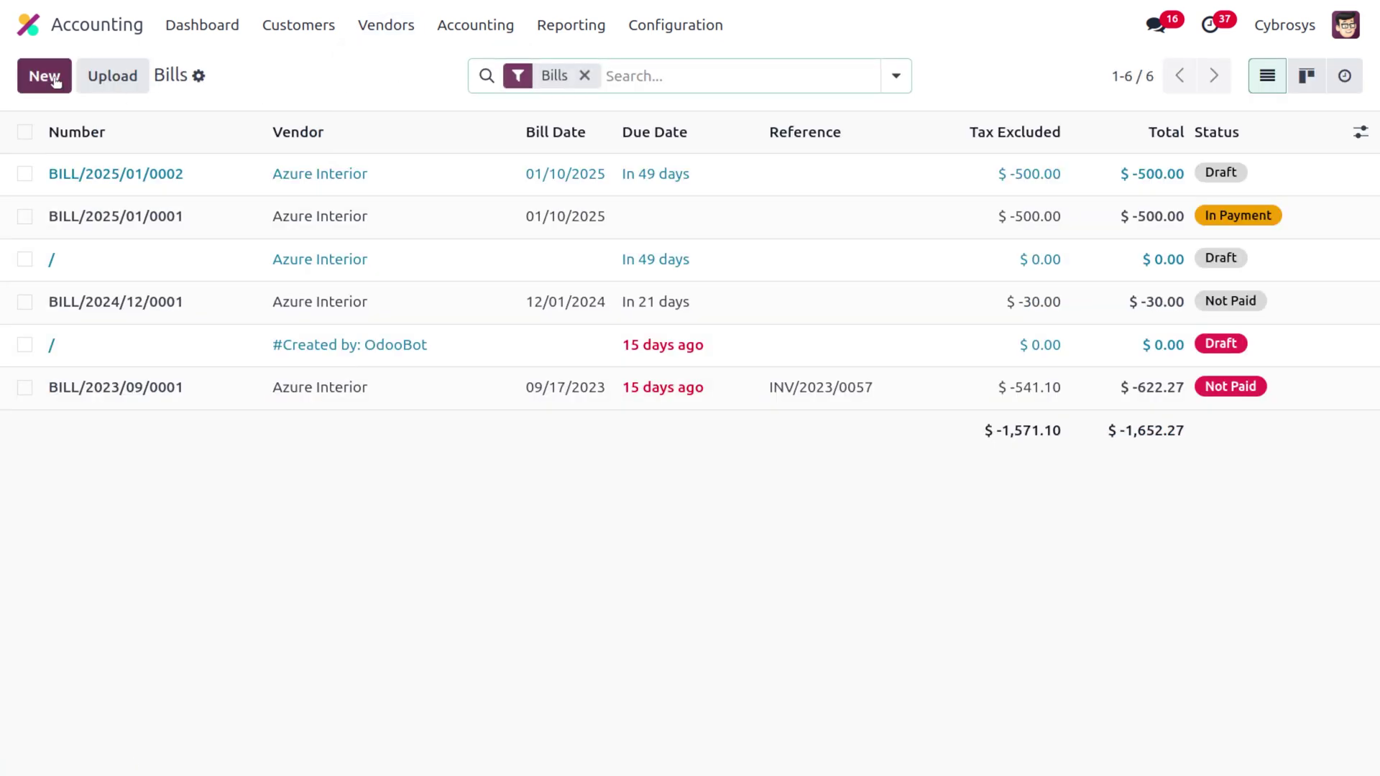
click(44, 77)
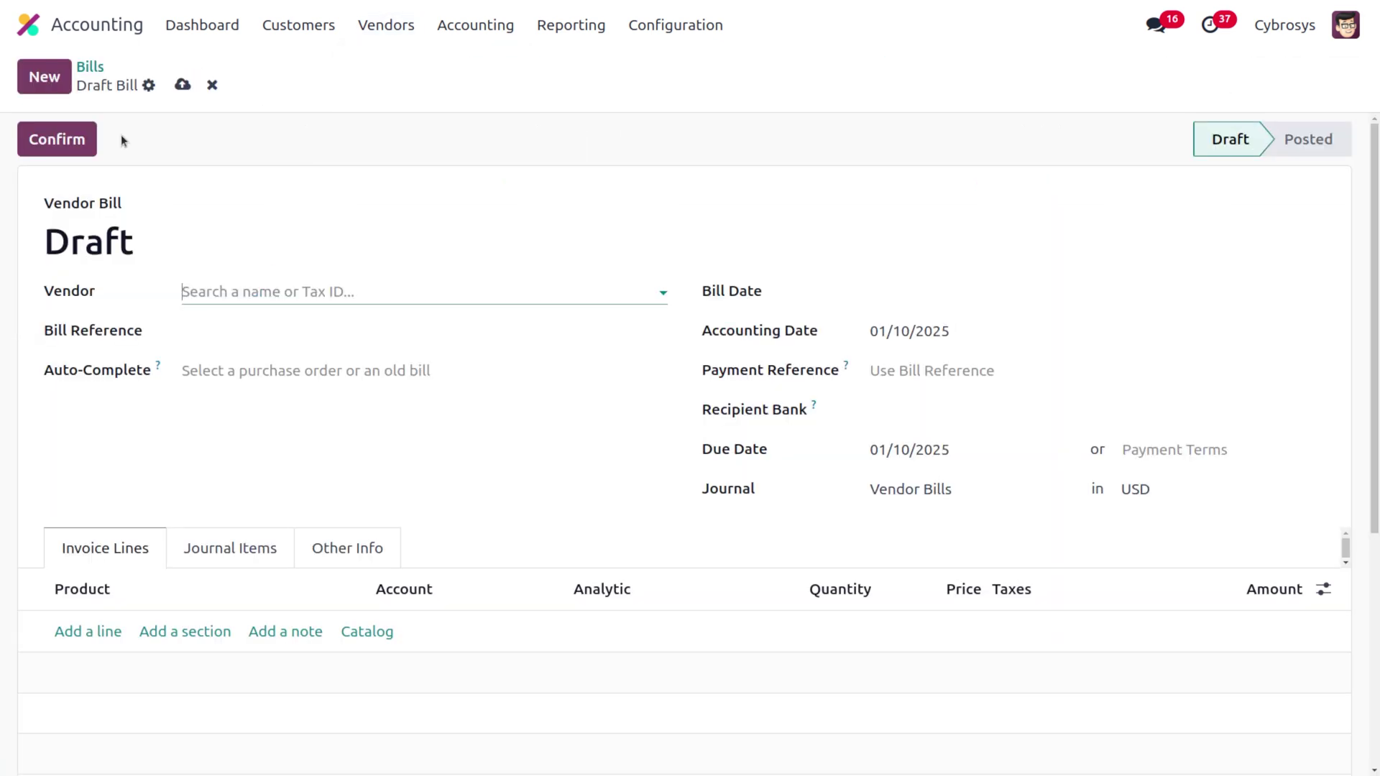
click(290, 289)
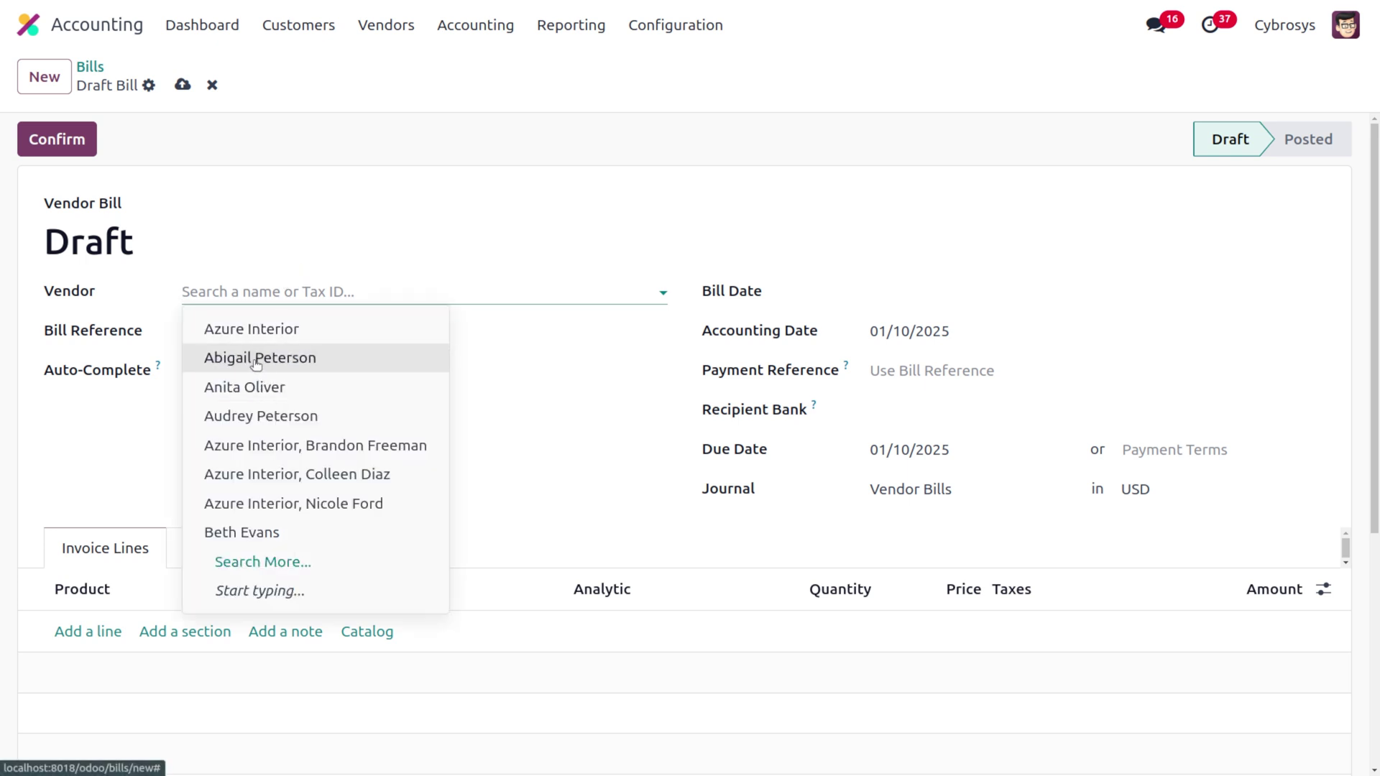
click(242, 332)
click(938, 288)
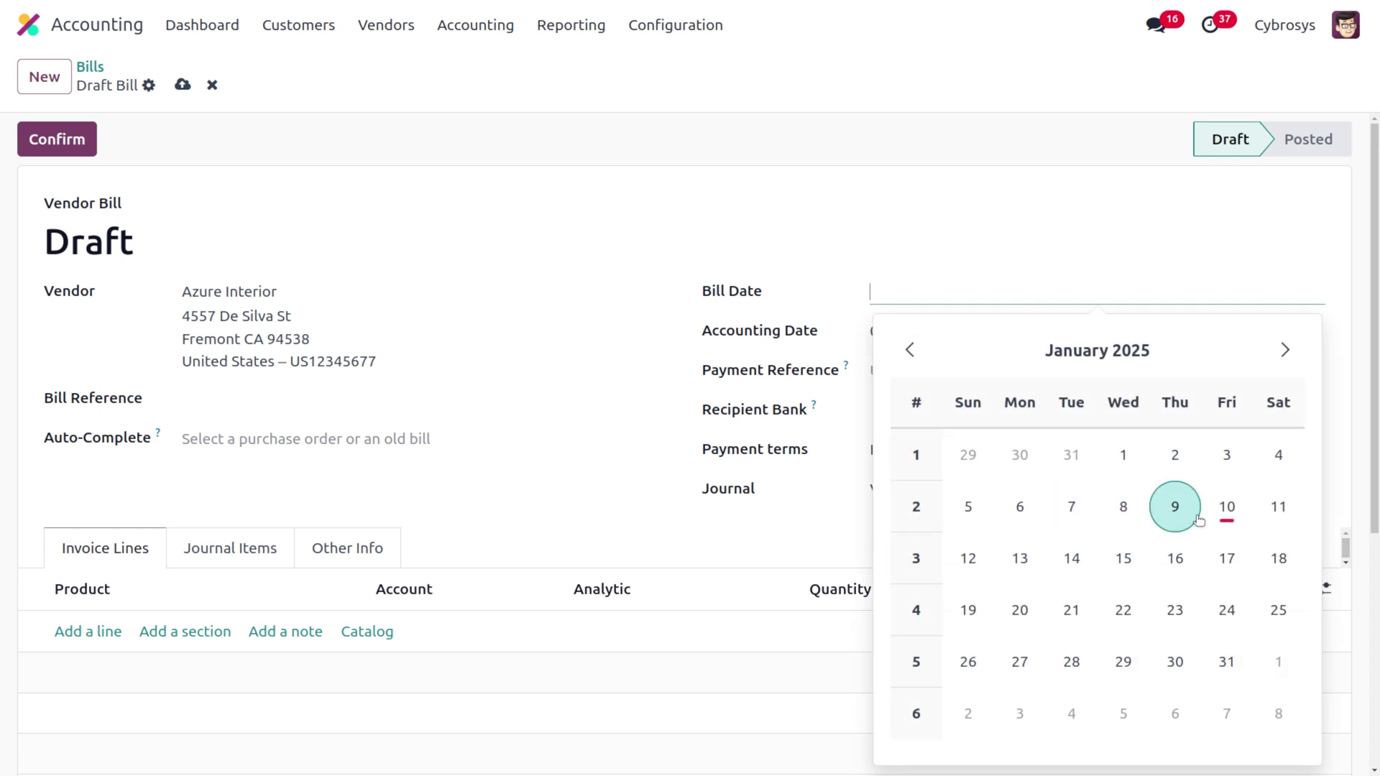
click(1227, 514)
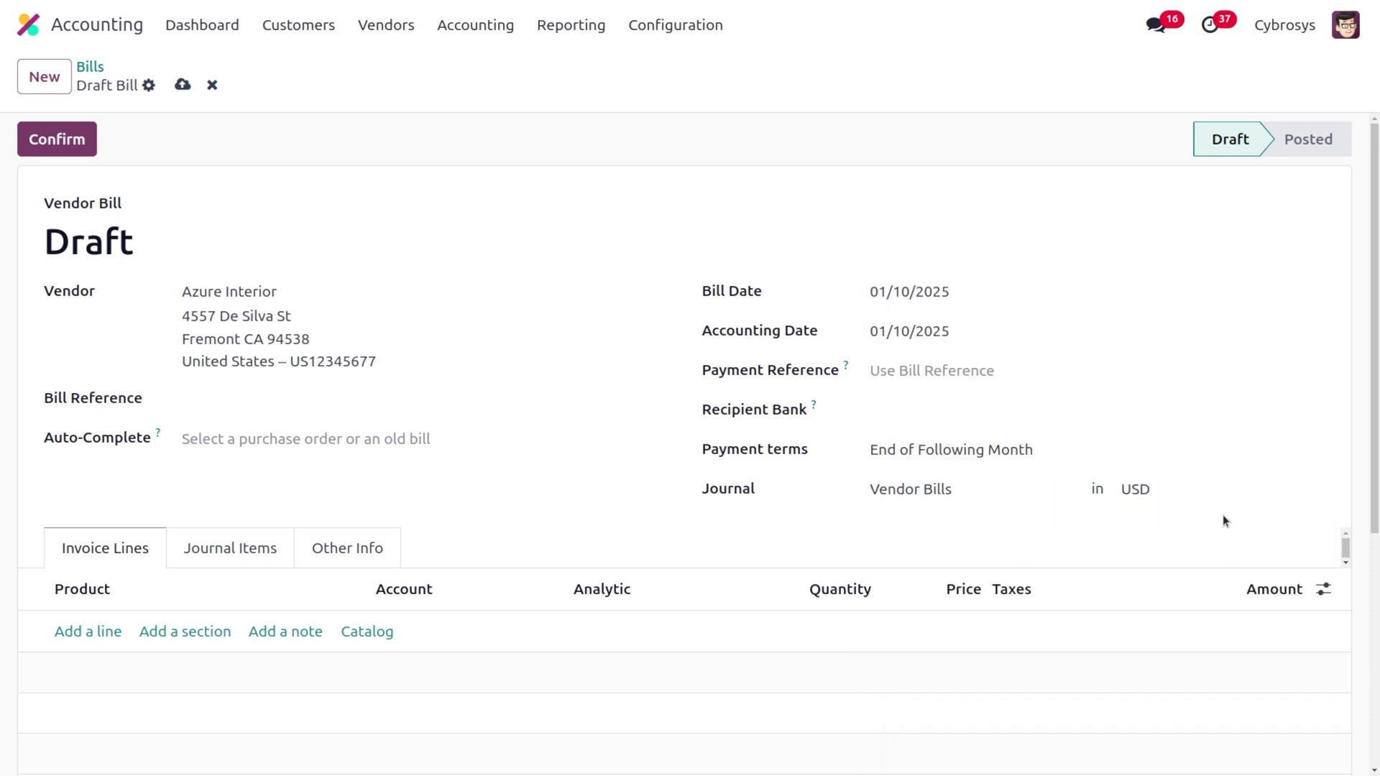
- Add a Cement line to the bill with a price of 1500 and the 15% tax removed
click(88, 631)
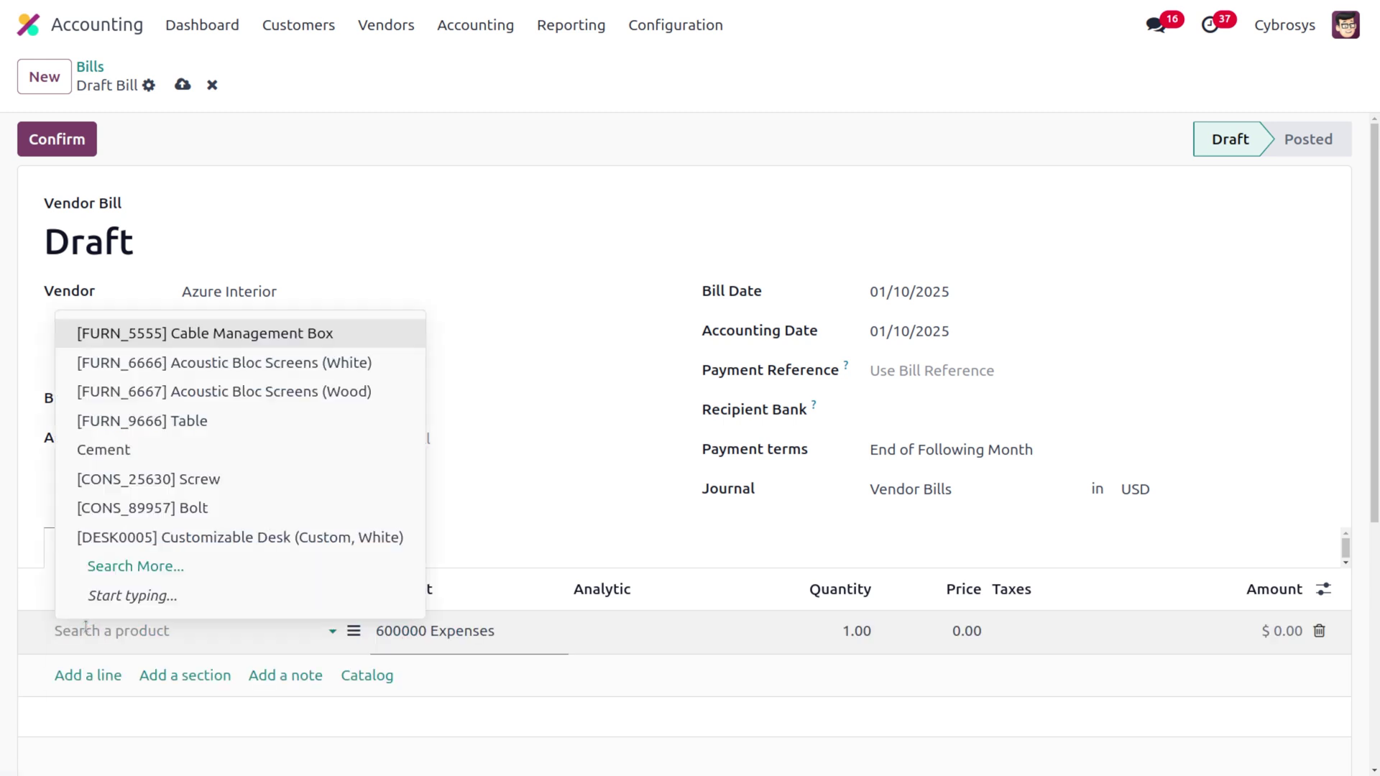
click(132, 444)
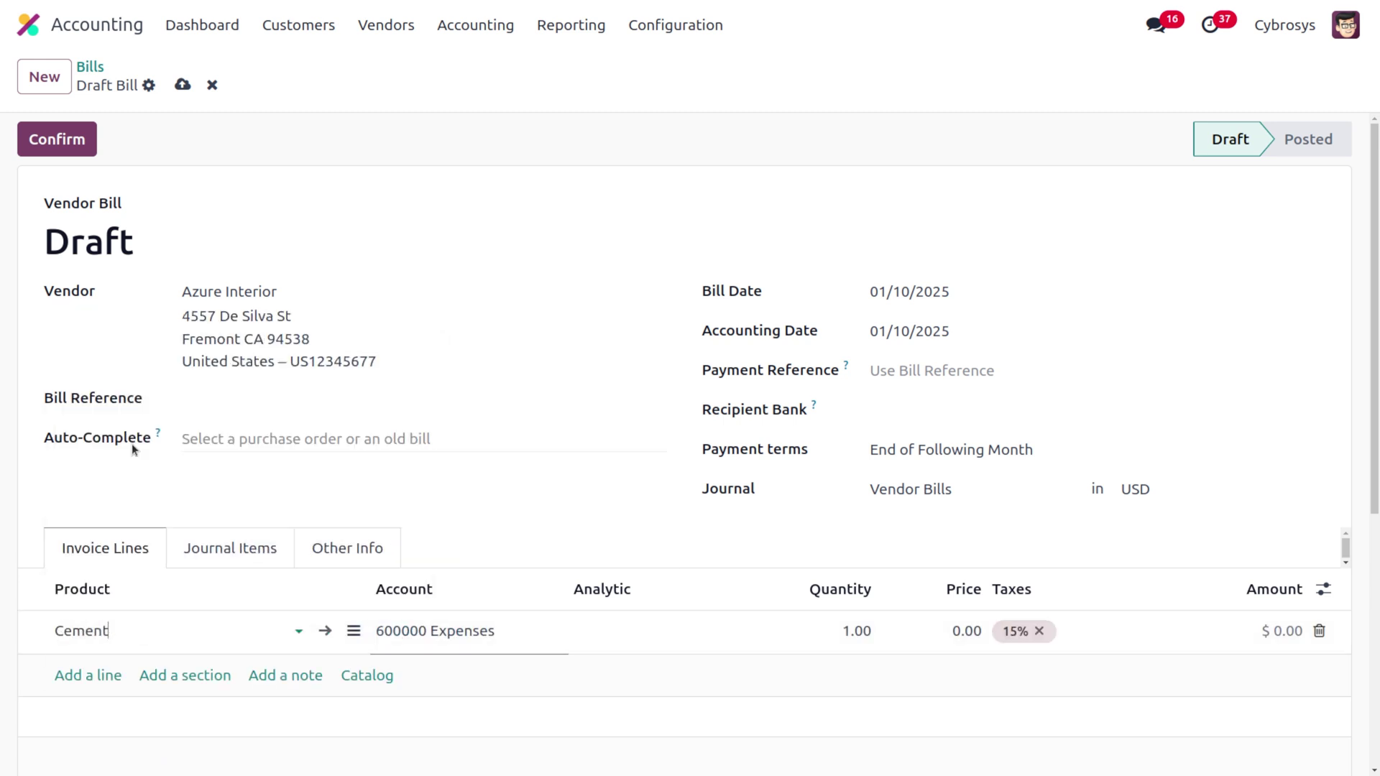
click(1039, 632)
click(979, 632)
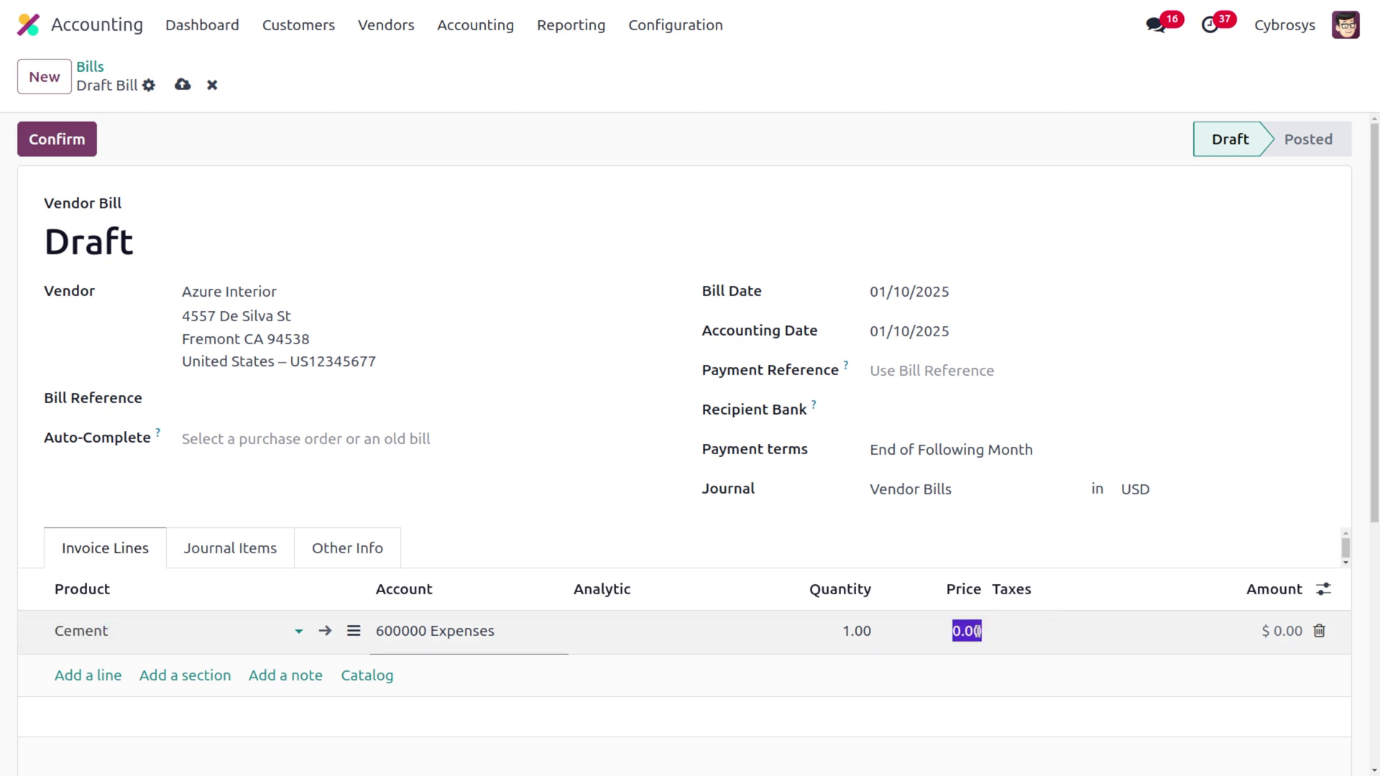
text(1500)
click(977, 165)
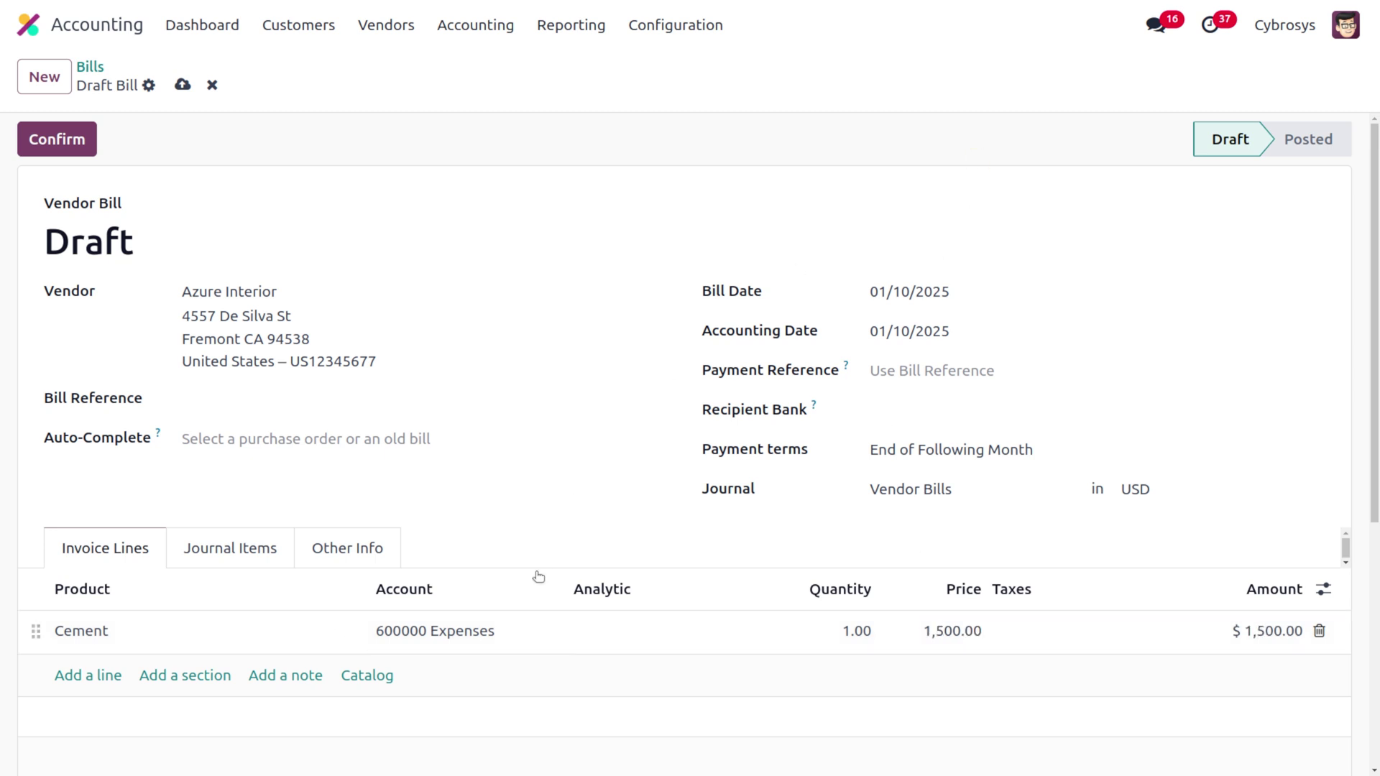
- Set the Cement line's account to 101111 Home Construction Expense
click(487, 632)
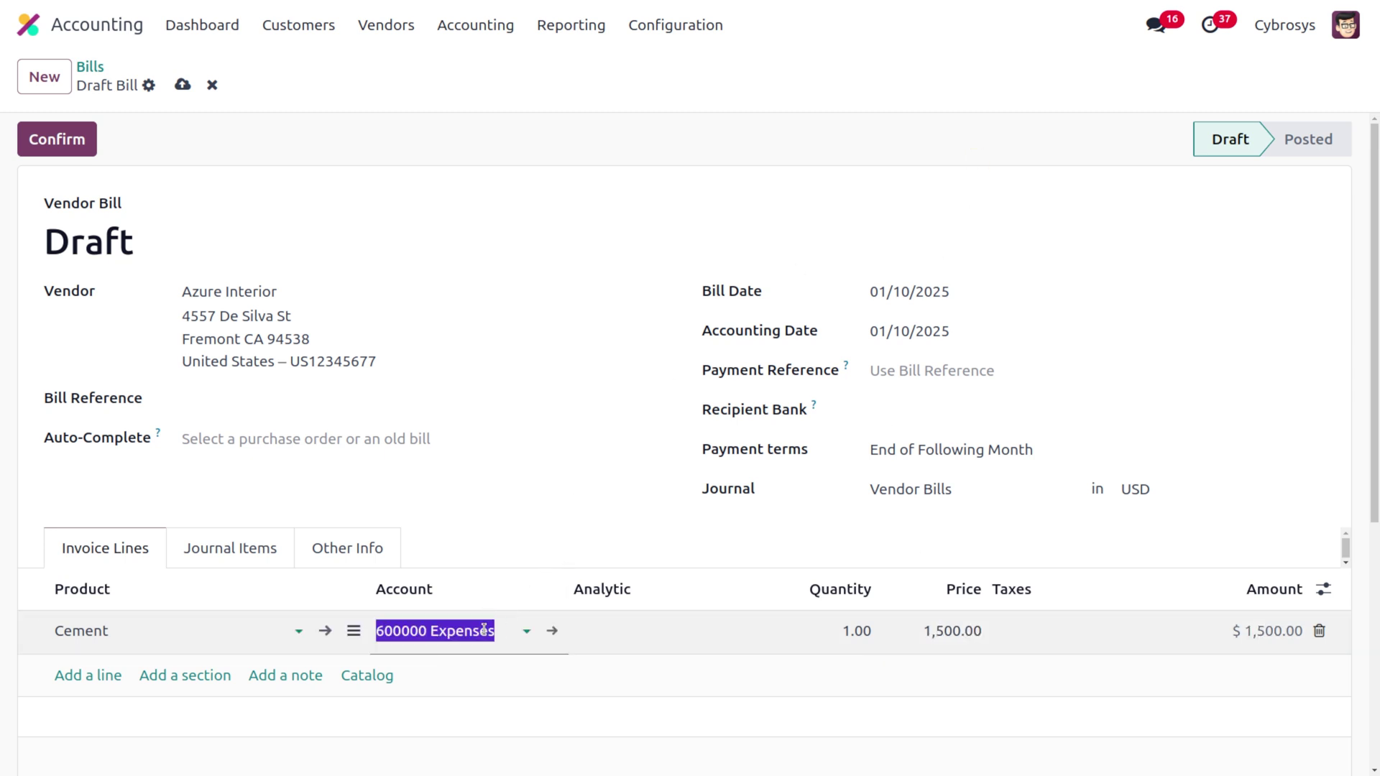
click(526, 631)
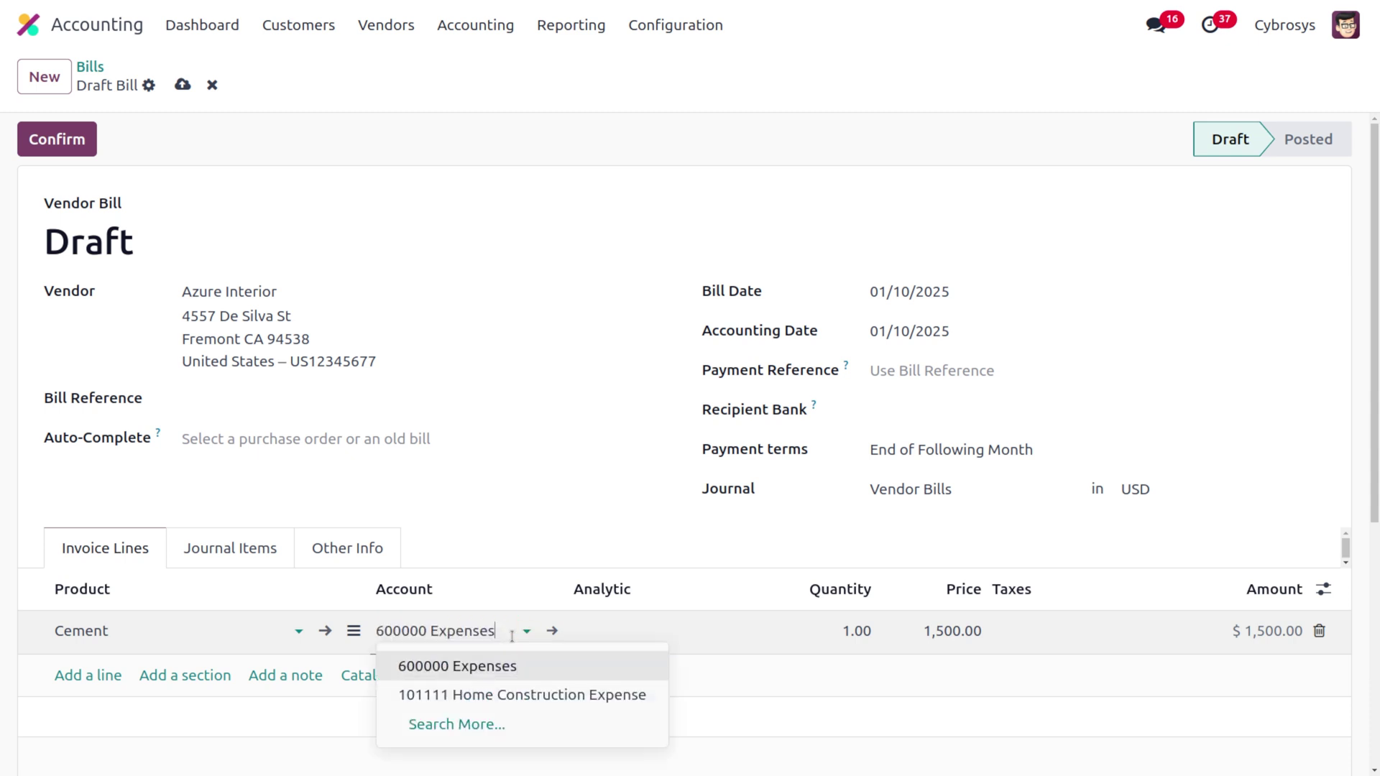
click(506, 693)
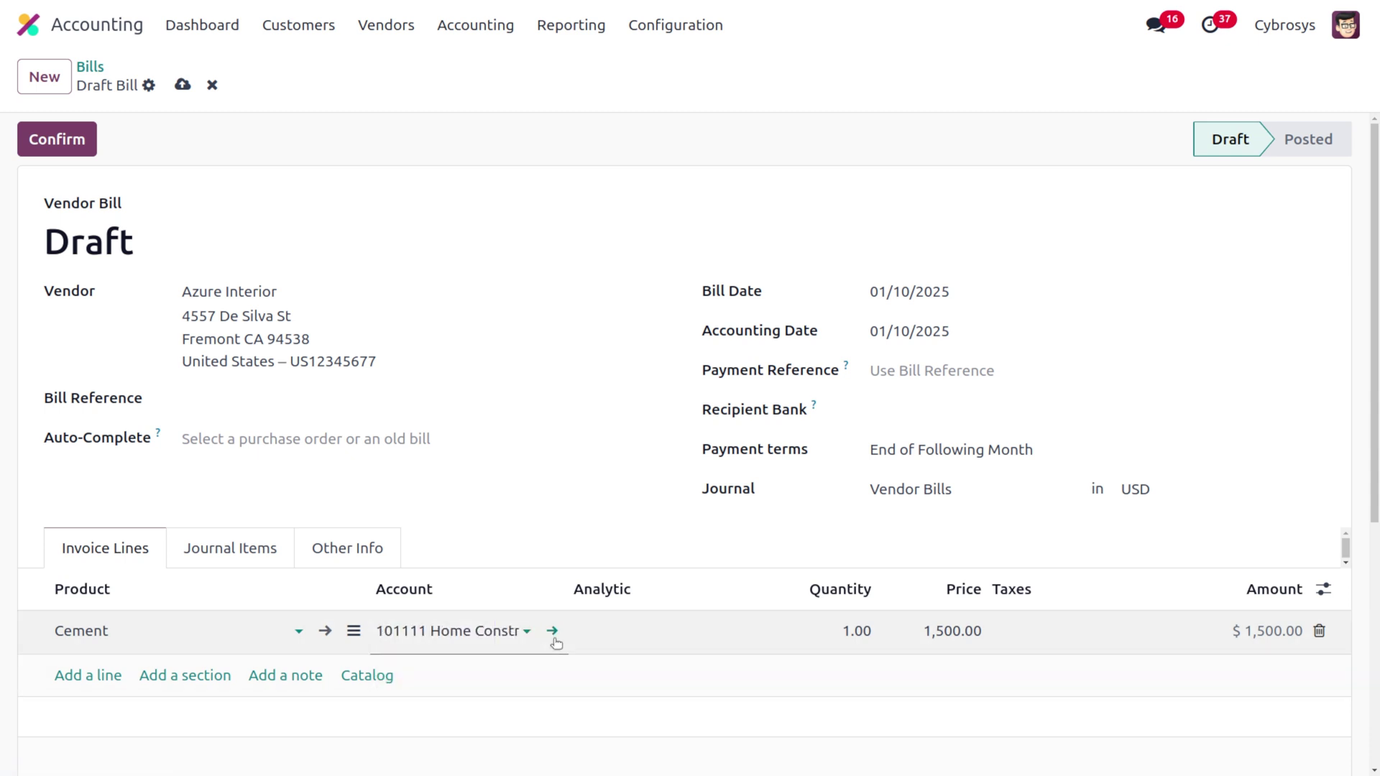
- Assign the Home Construction project at 100% to the Cement line's analytic distribution and save the draft bill
click(640, 630)
click(536, 537)
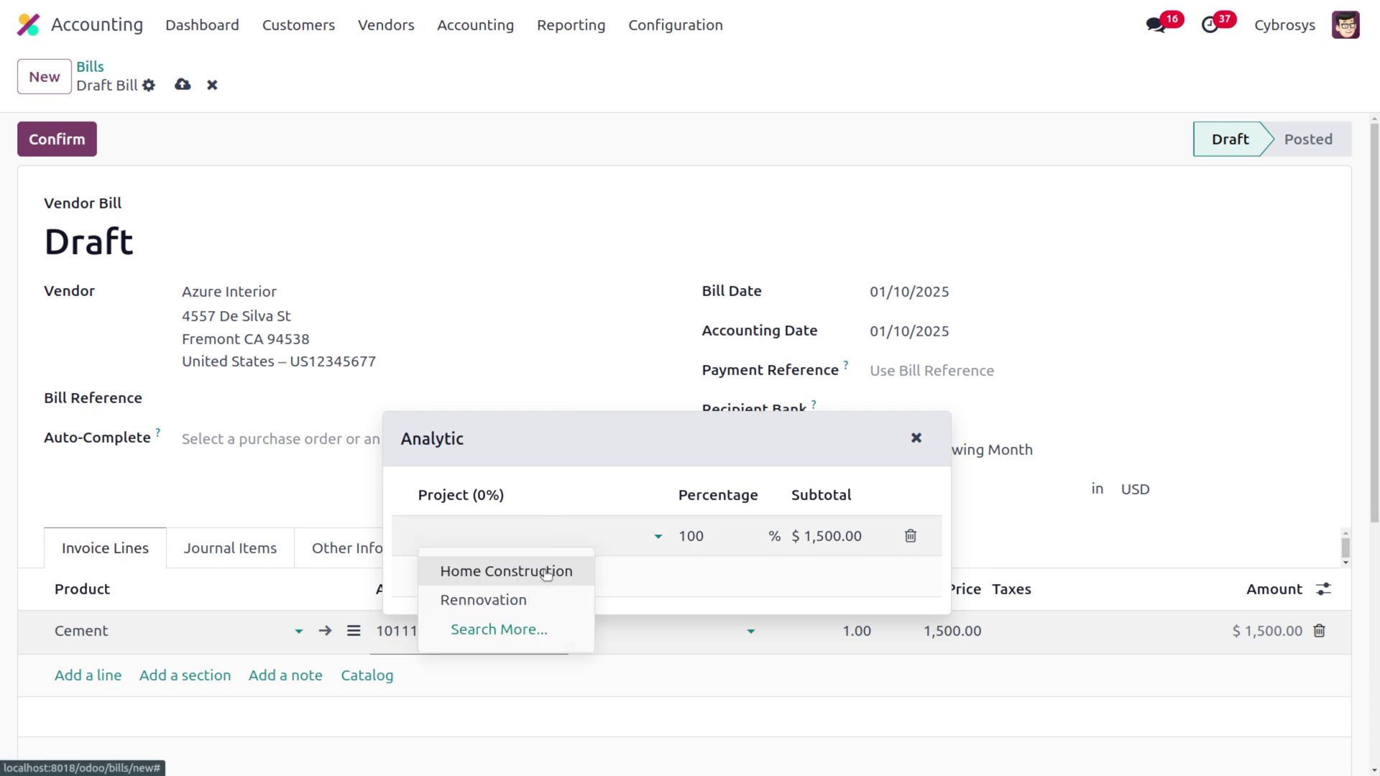
click(548, 572)
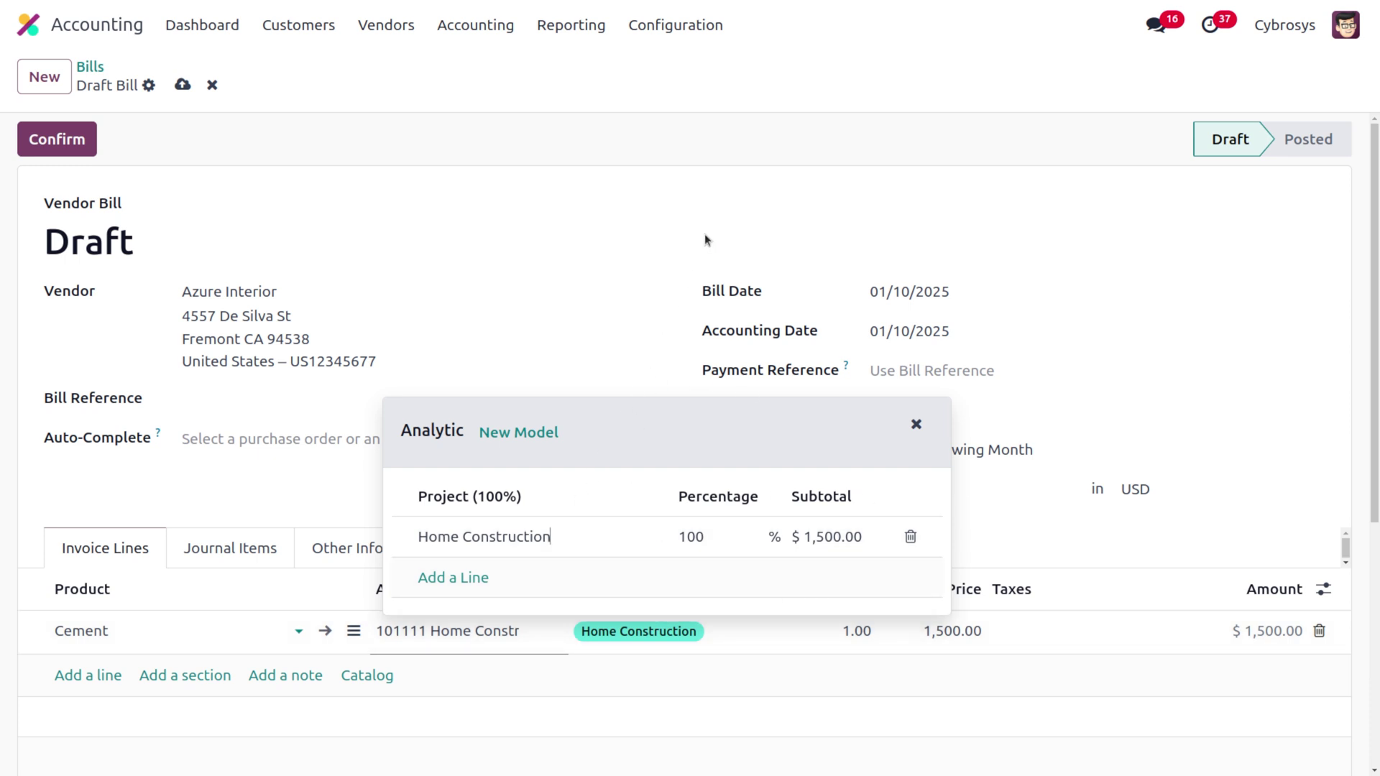
click(183, 86)
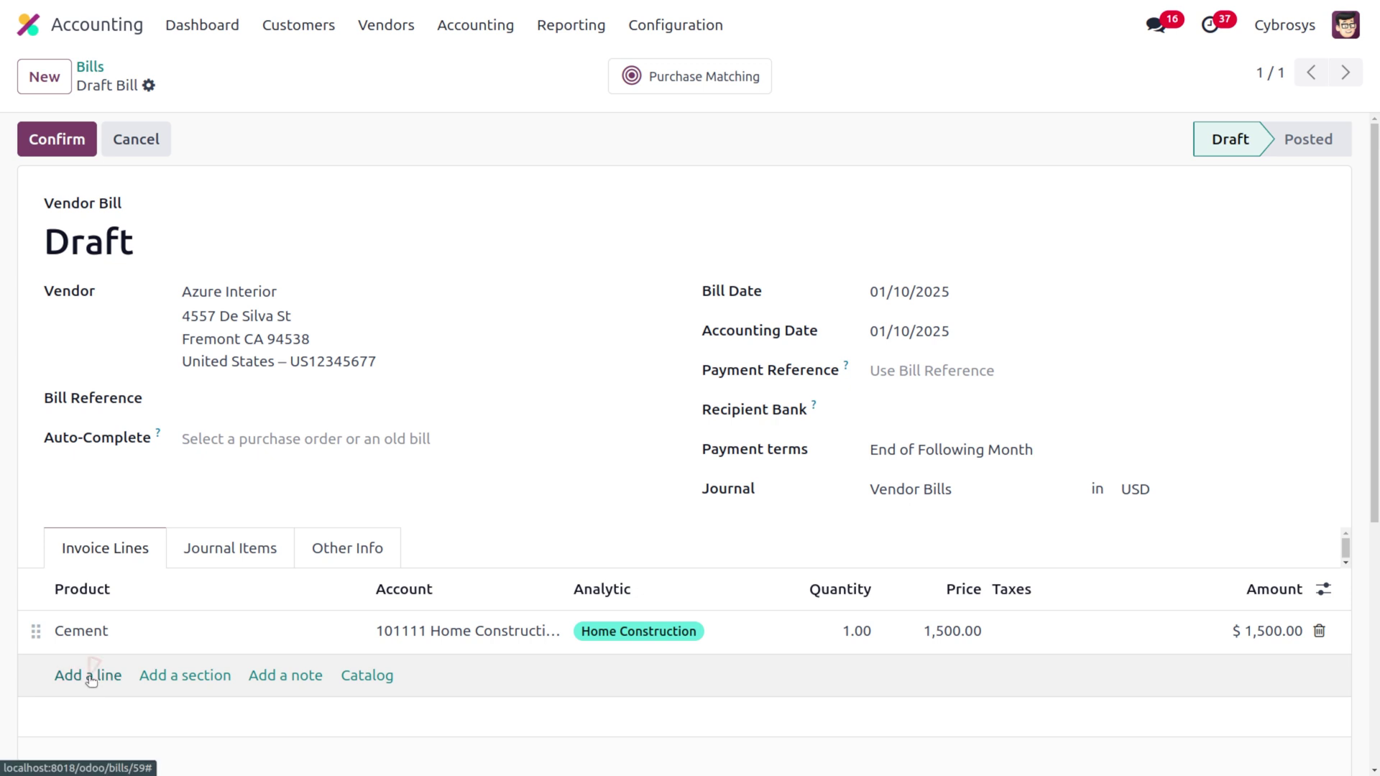
click(90, 678)
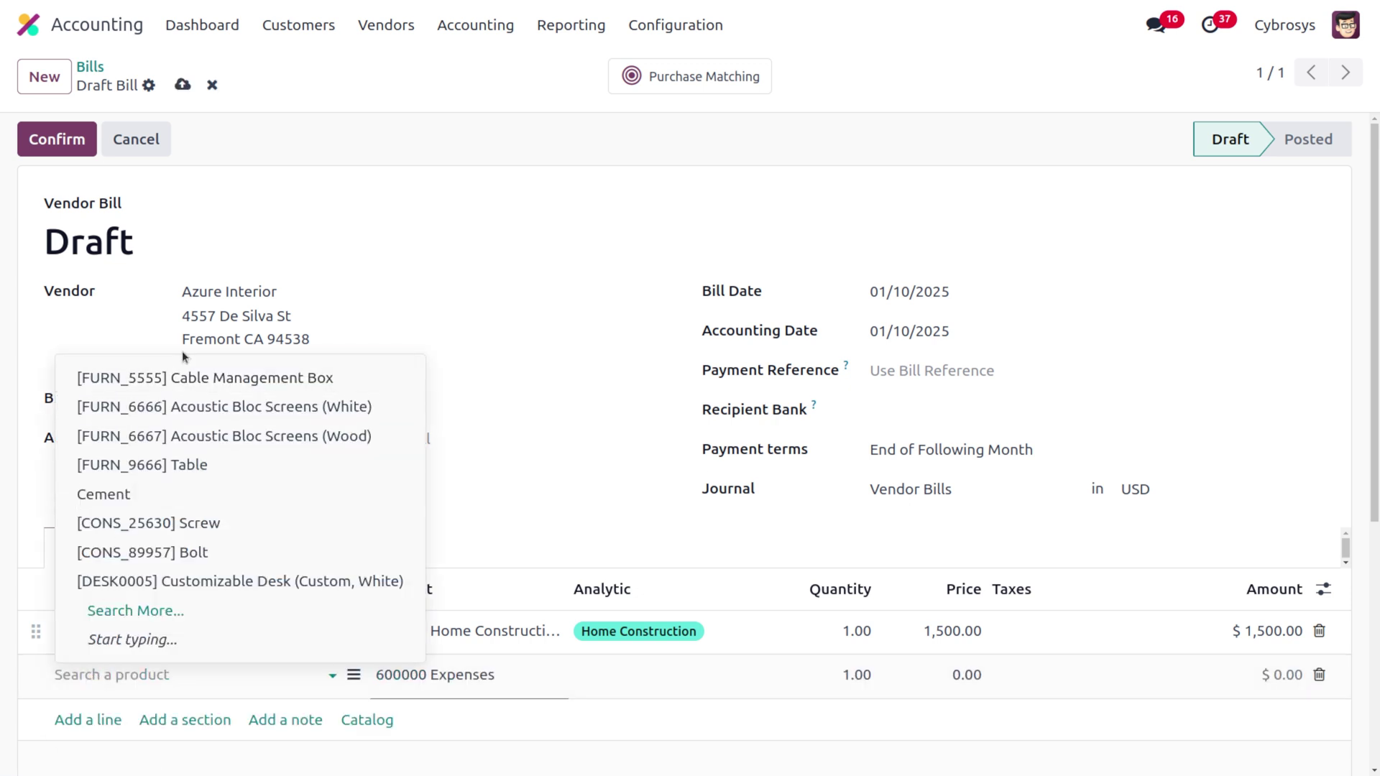
click(422, 197)
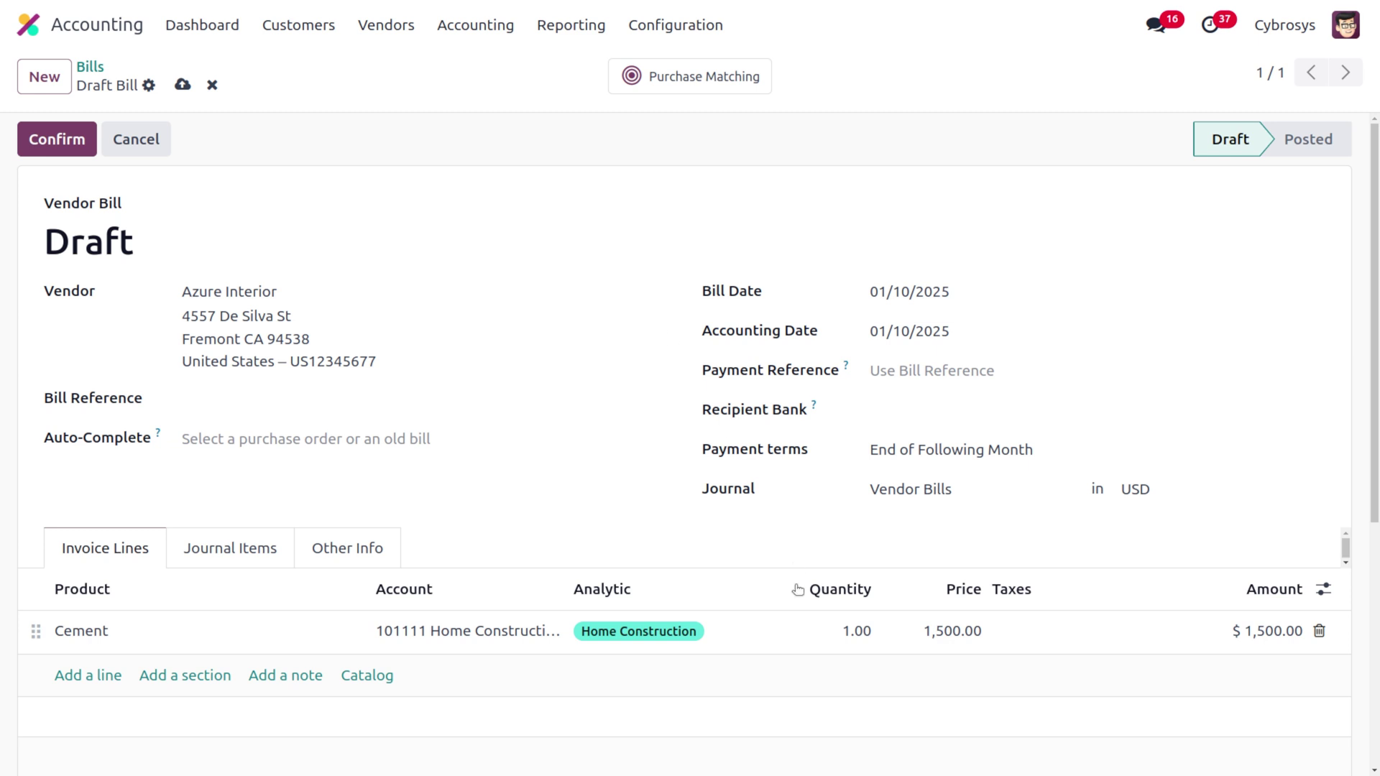
click(722, 633)
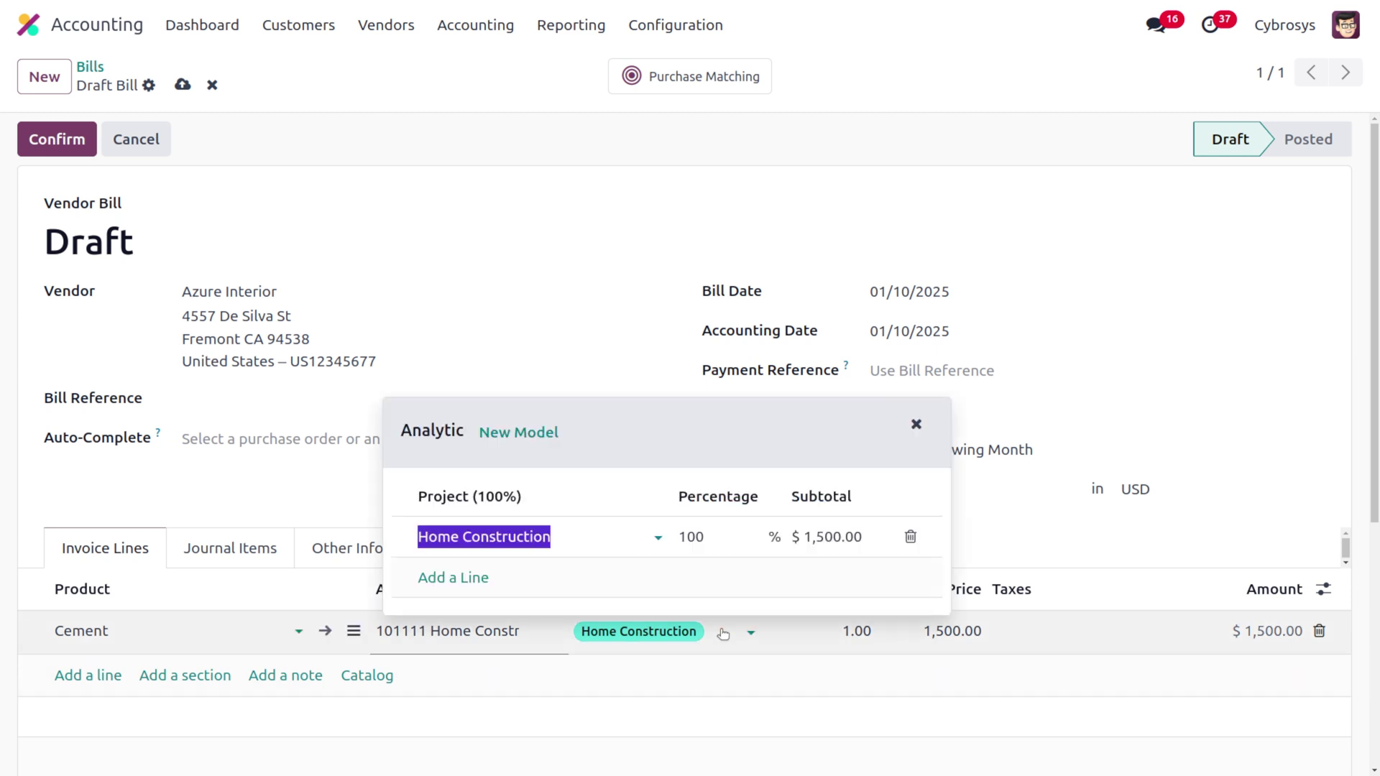
click(587, 538)
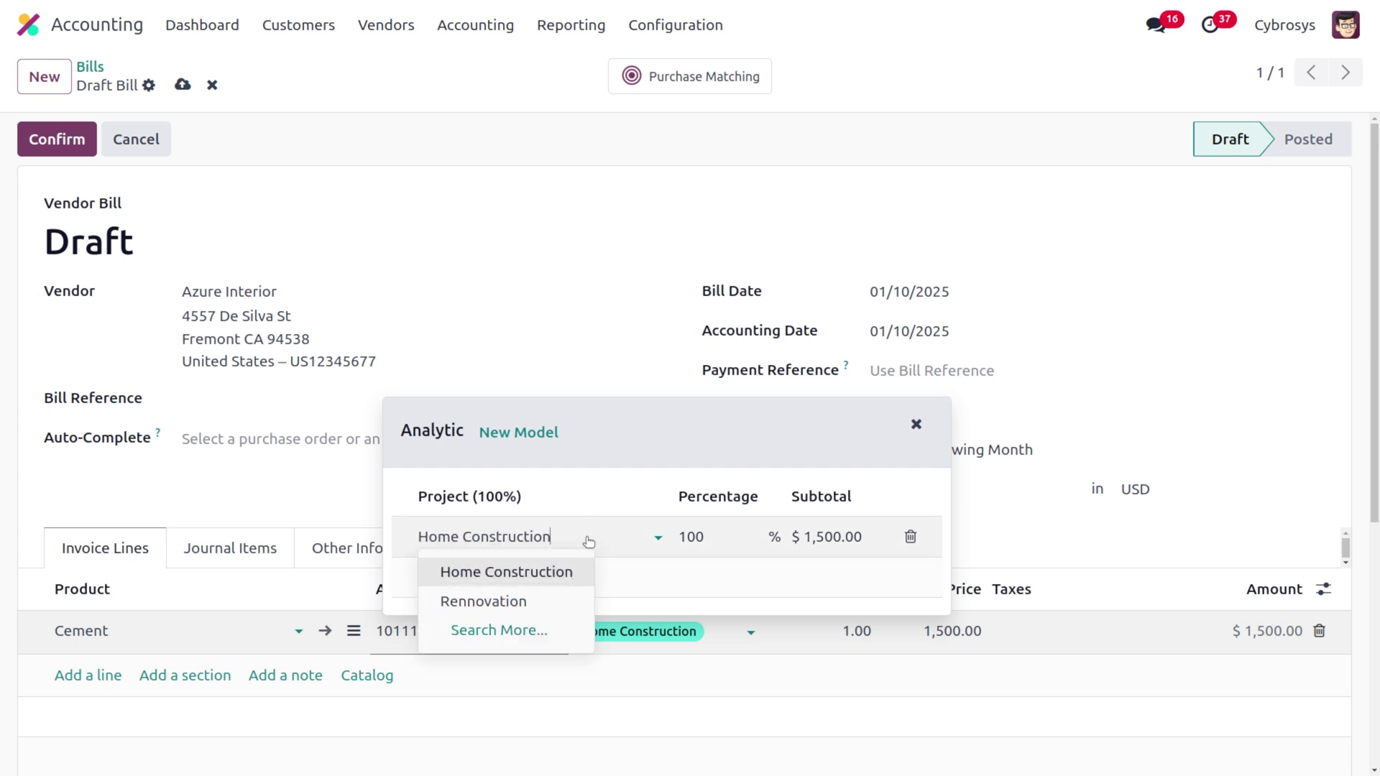
click(511, 604)
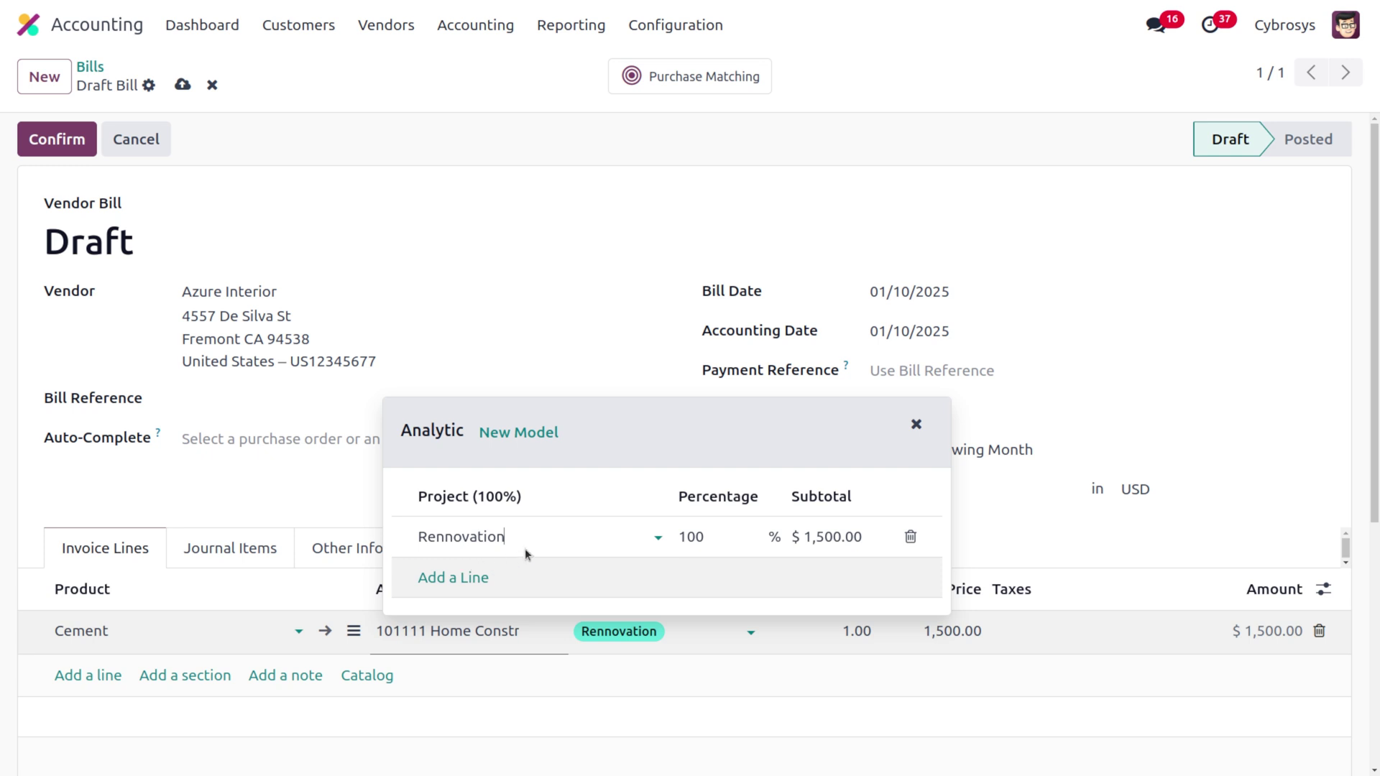
click(517, 550)
click(502, 573)
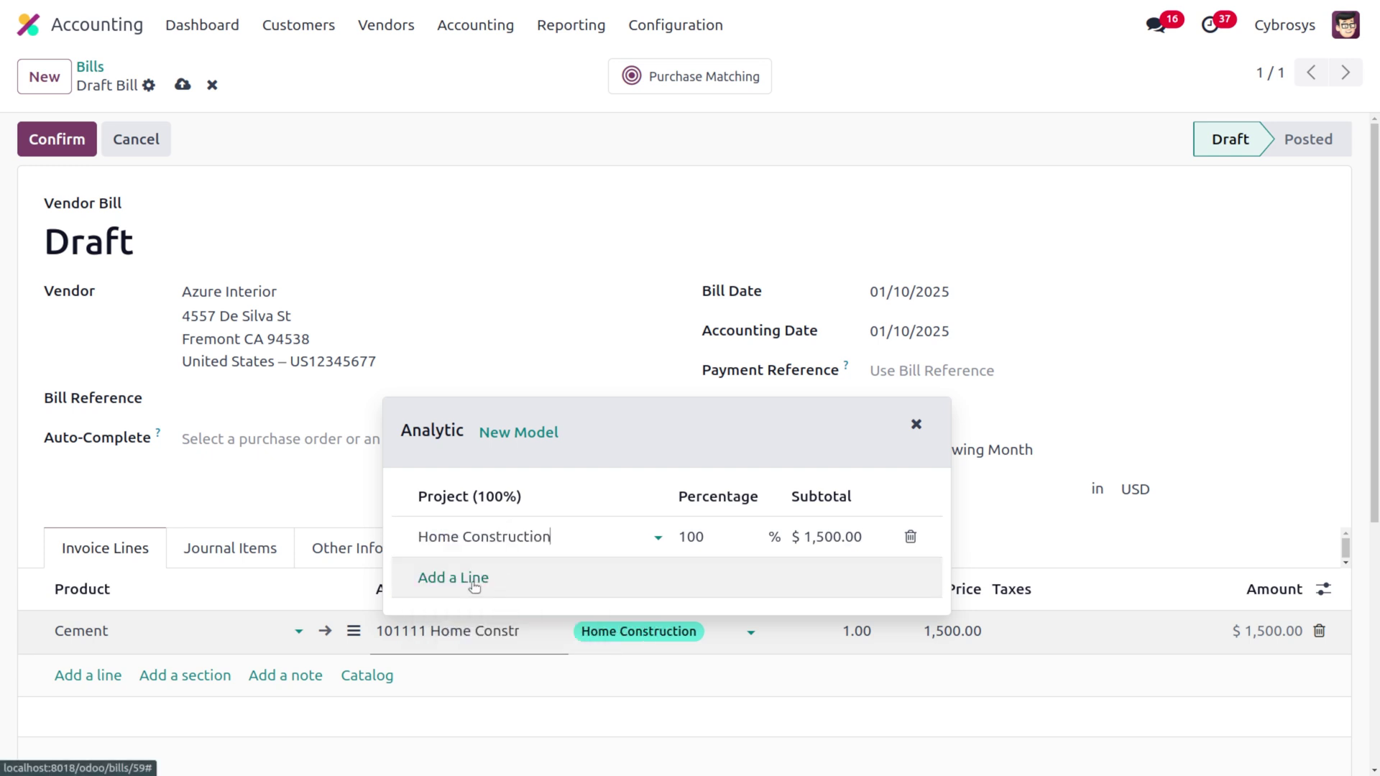
- Add Rennovation to the Cement line's analytic distribution and split it 50% Home Construction and 50% Rennovation
click(455, 578)
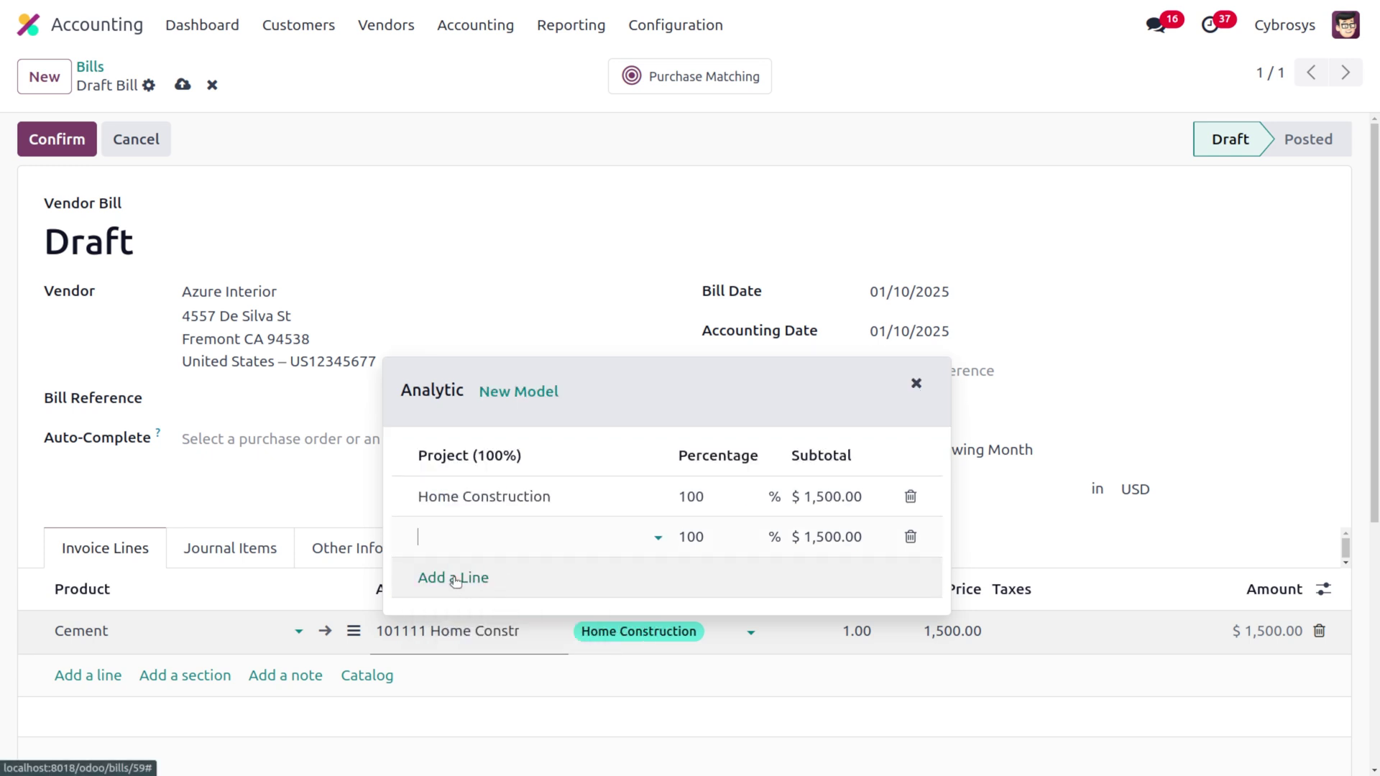
click(463, 539)
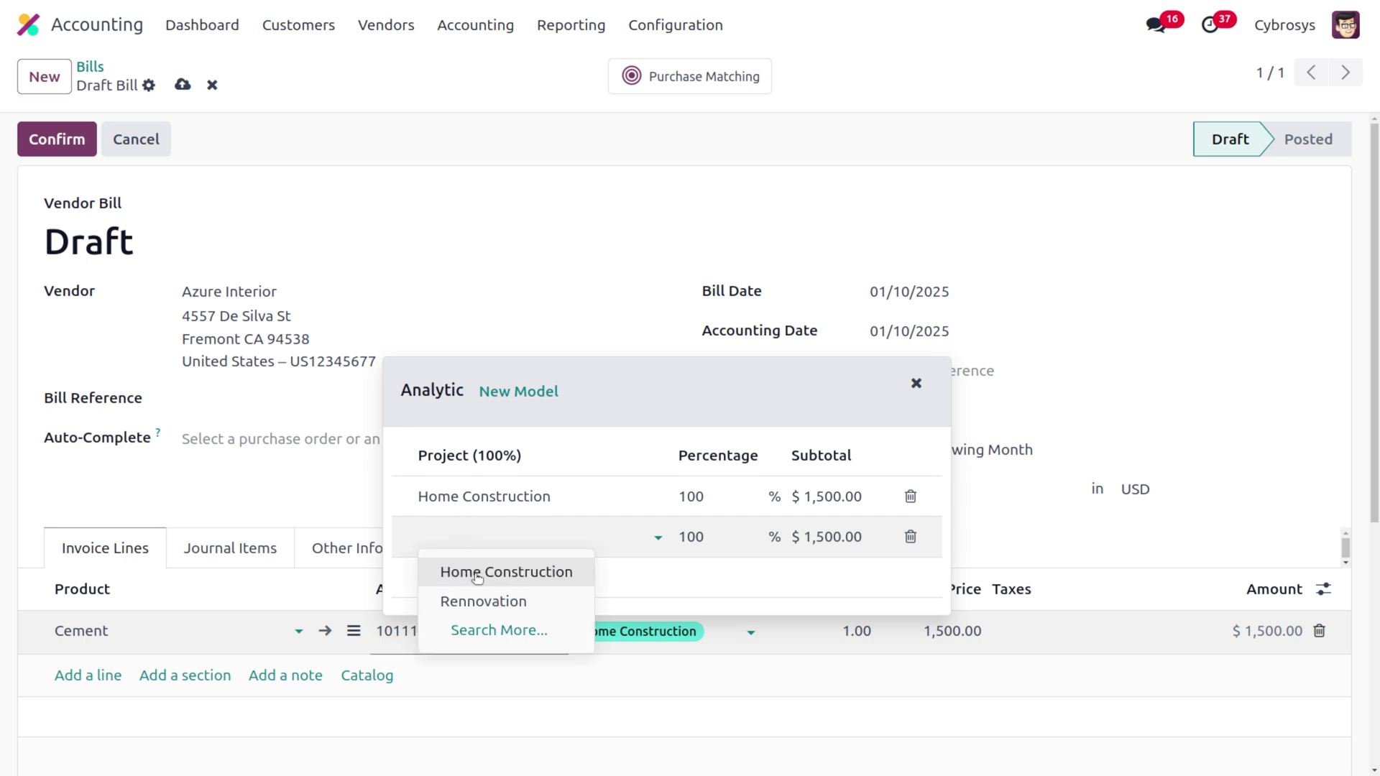
click(488, 600)
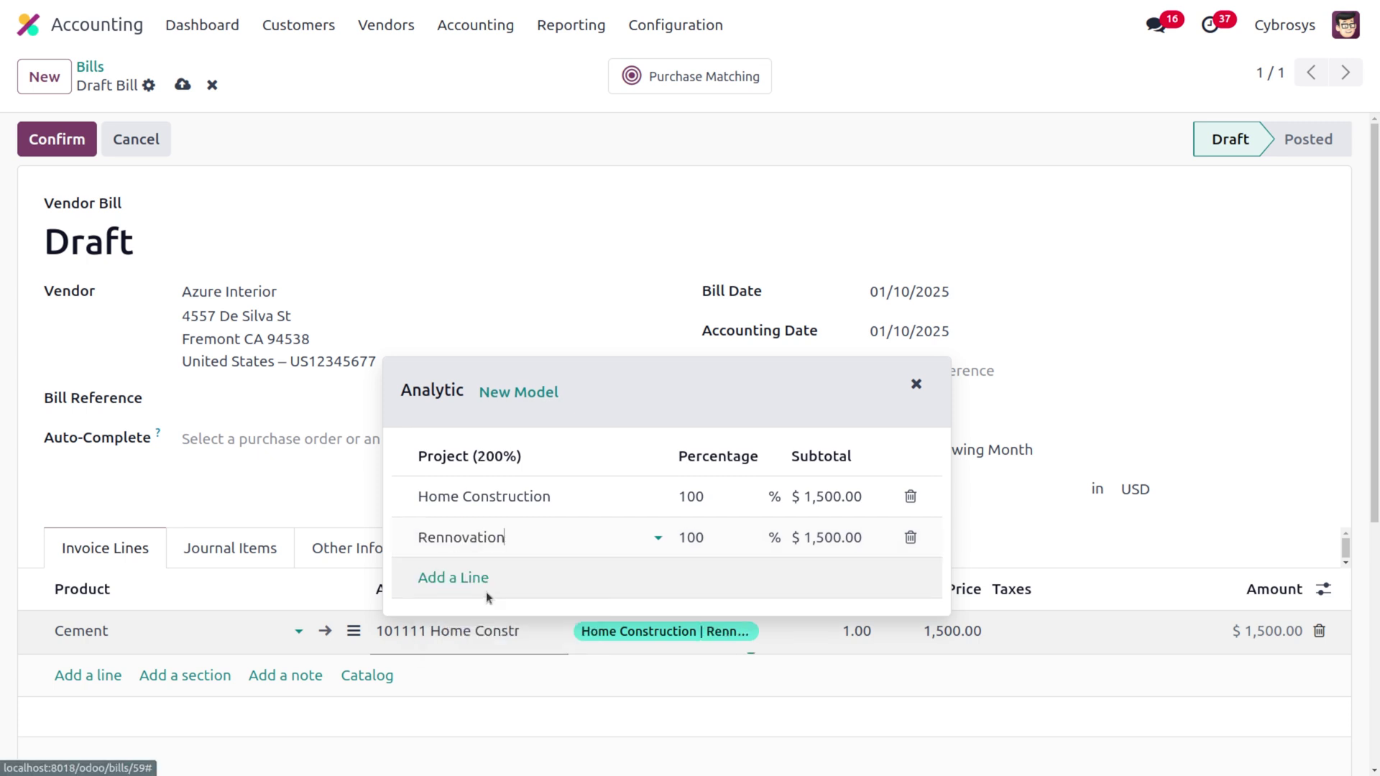
click(694, 502)
text(50)
click(694, 538)
text(50)
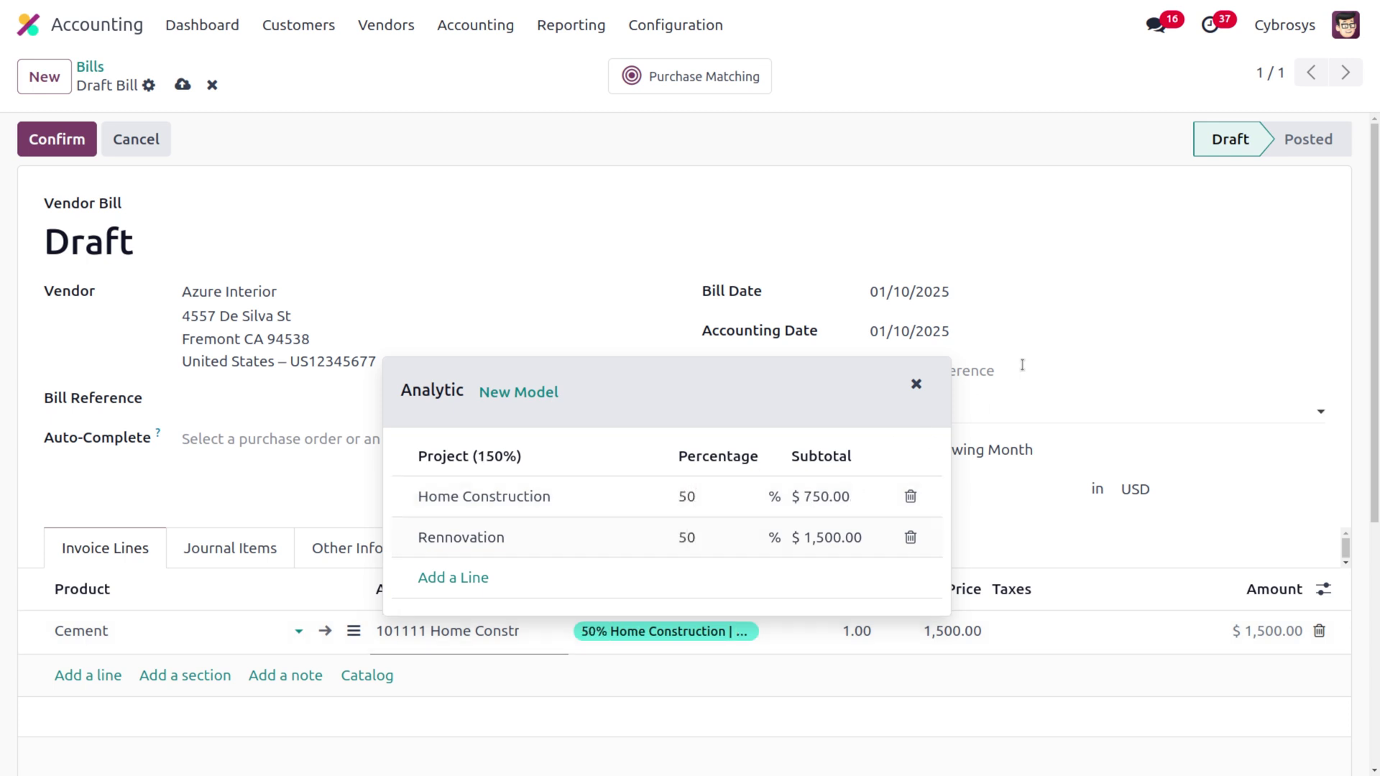
click(1128, 251)
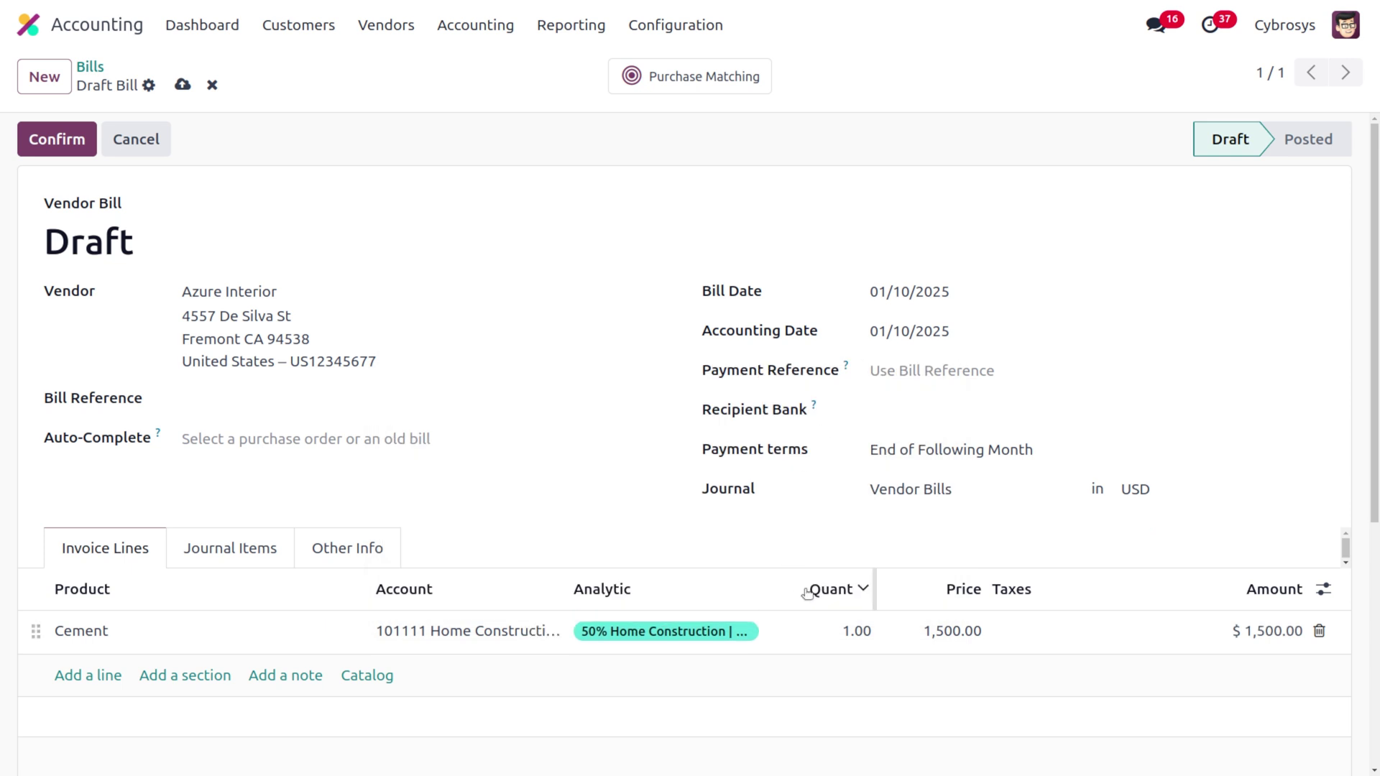
- Recheck the Cement line's analytic split, then save and confirm the vendor bill
click(701, 632)
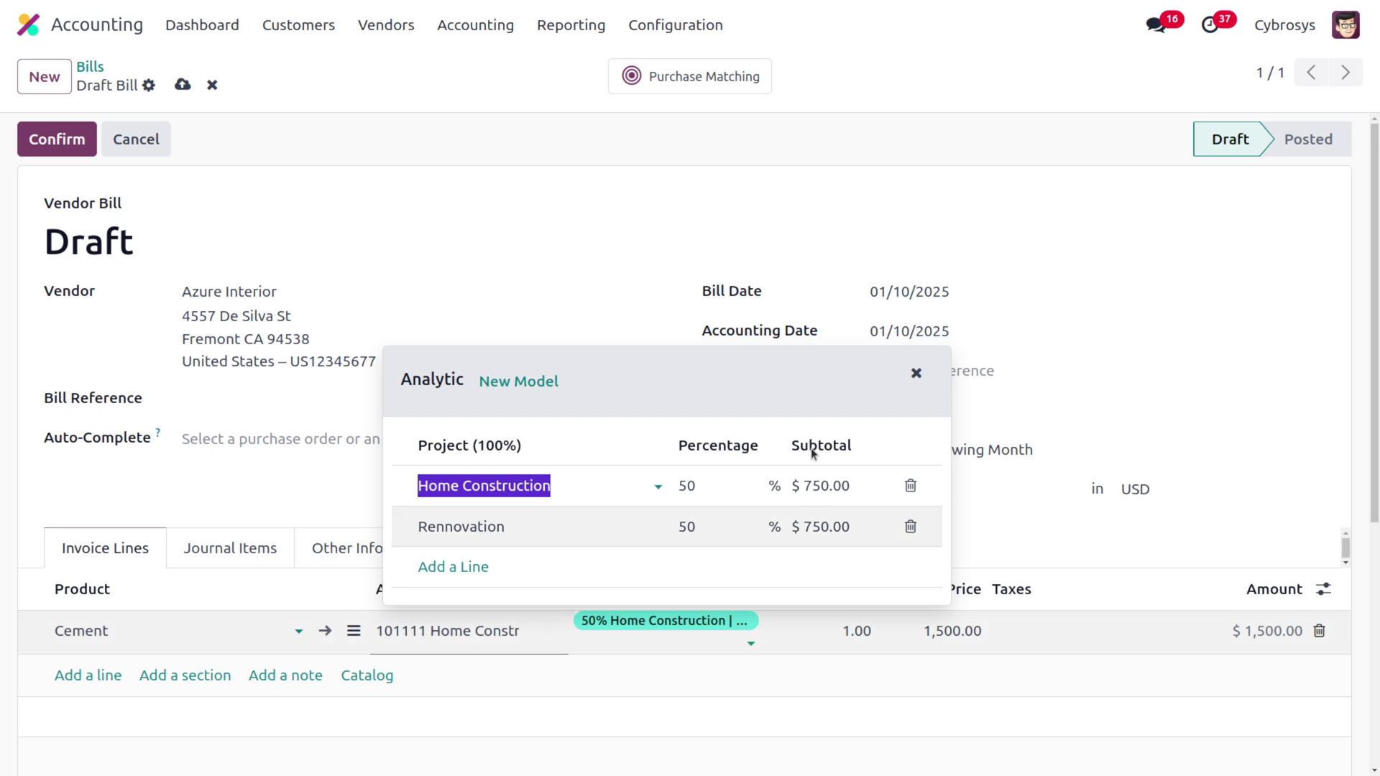
click(1127, 213)
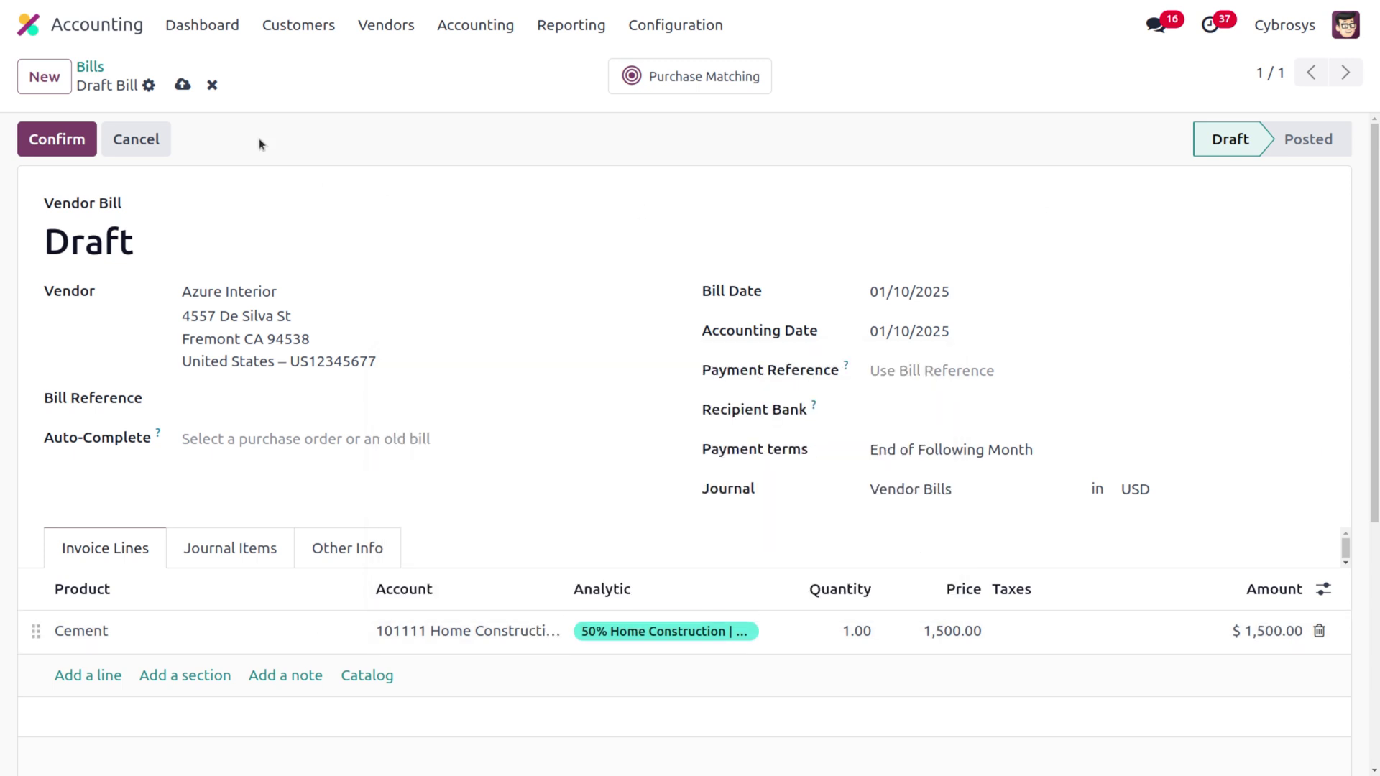
click(183, 84)
click(45, 142)
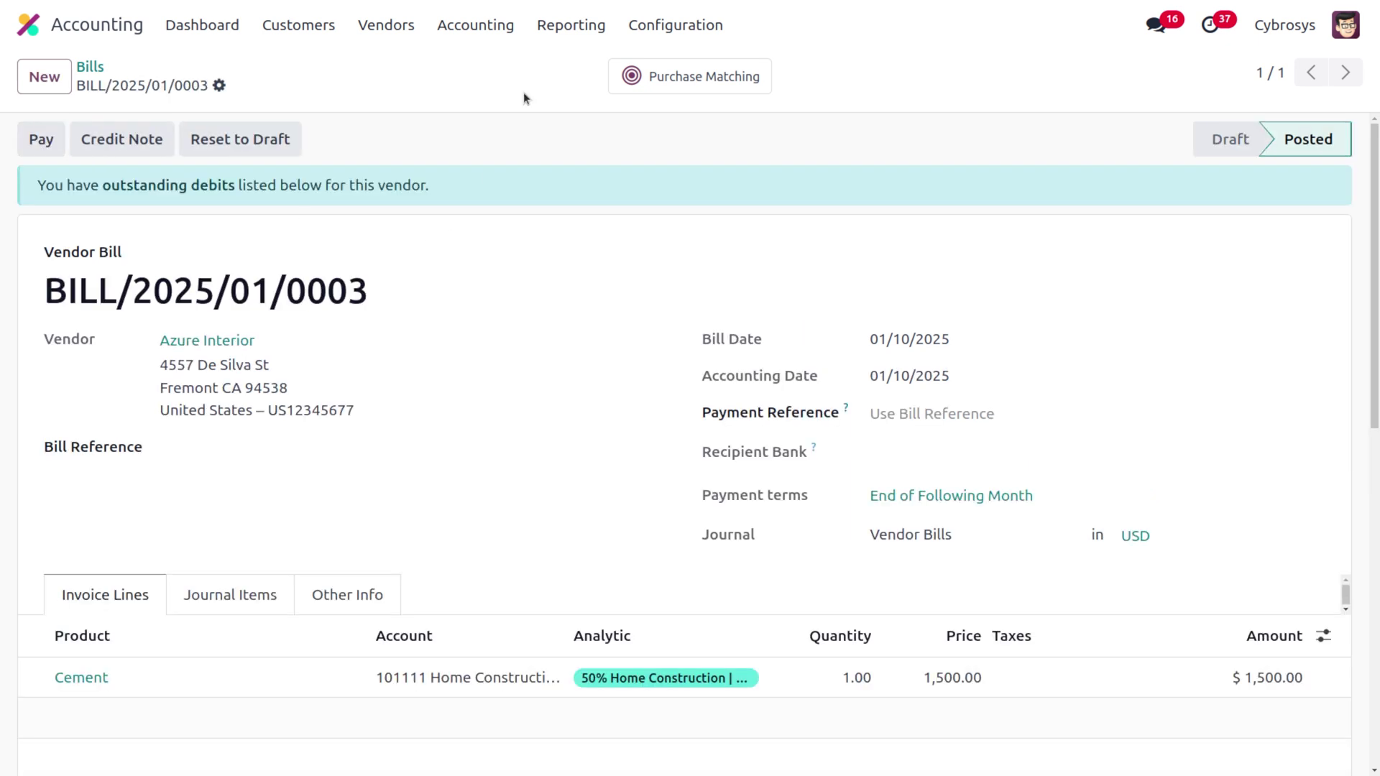
- Open the analytic budget "Budget 2025: Home construction" and review the details report of its Home Construction line
click(499, 26)
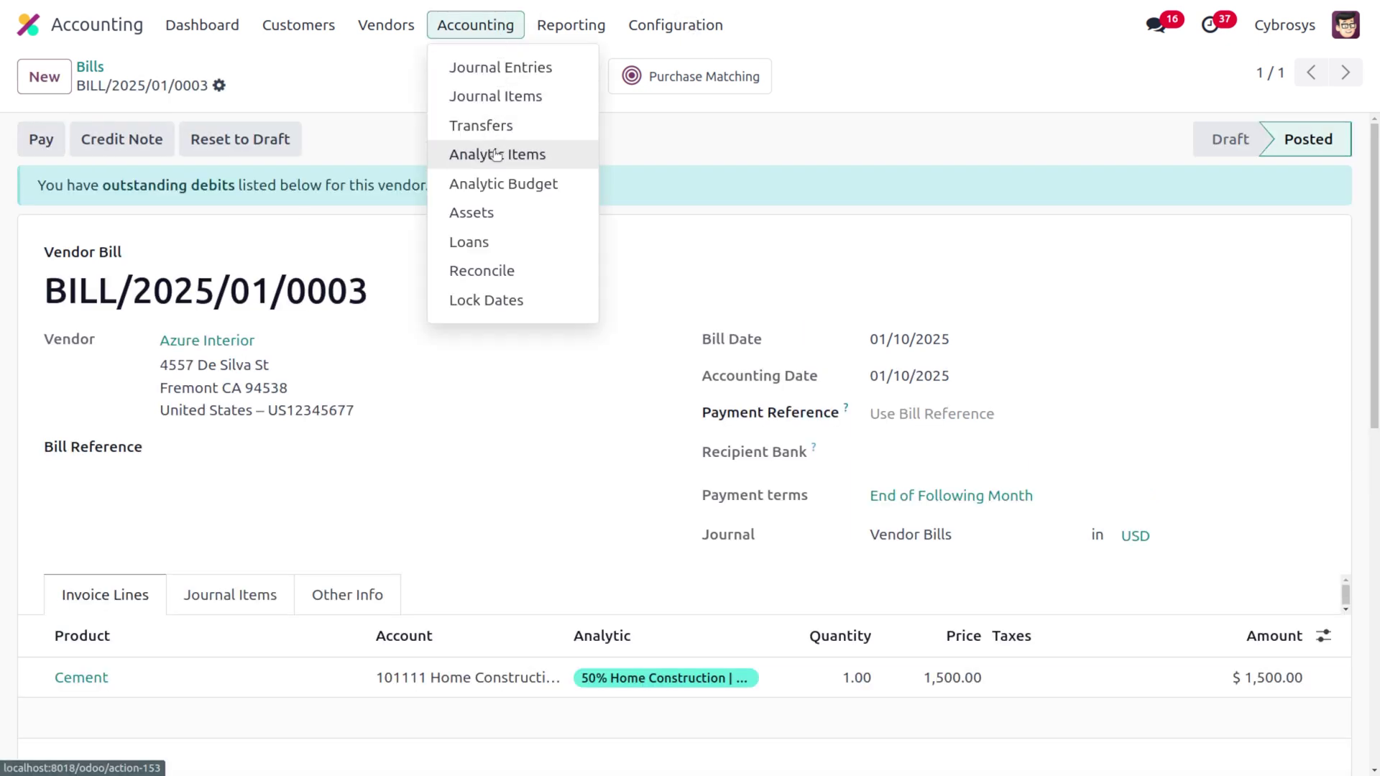
click(495, 189)
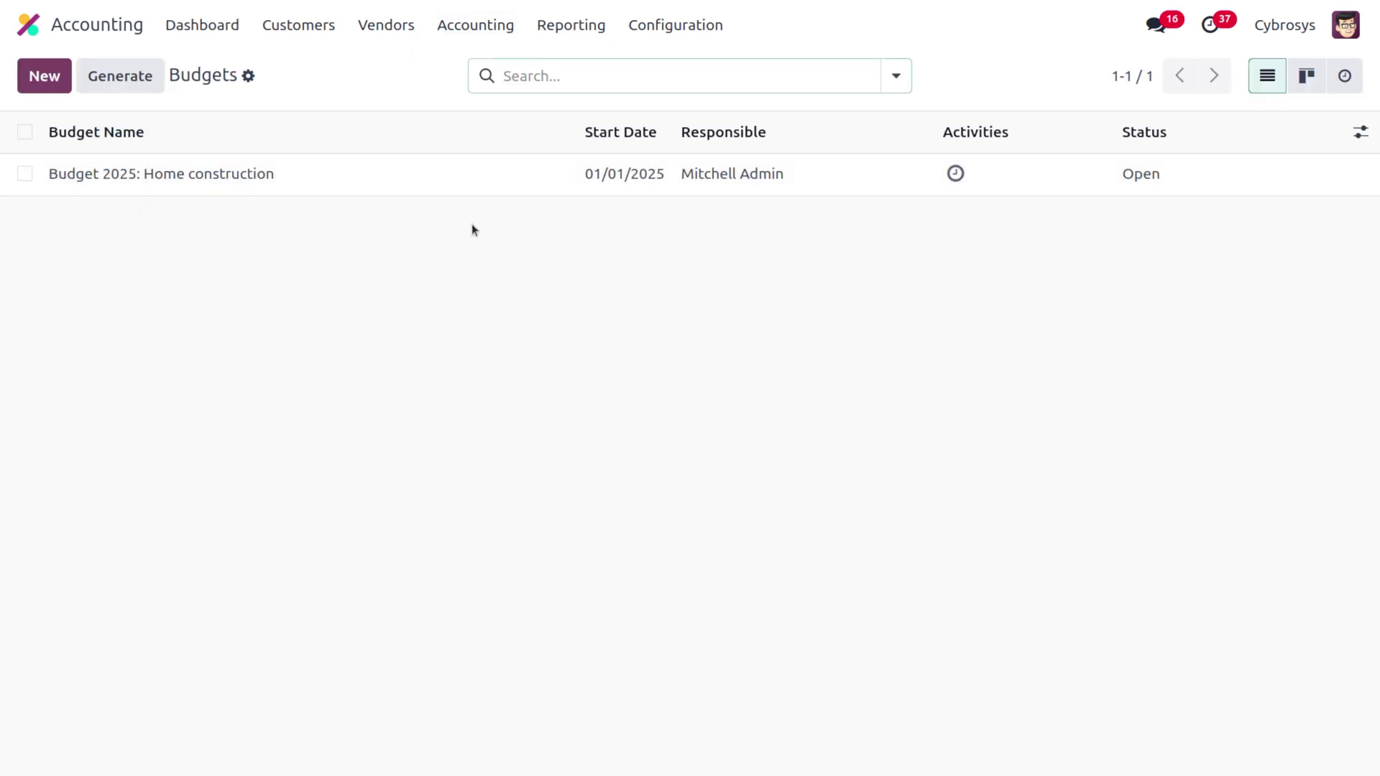
click(445, 189)
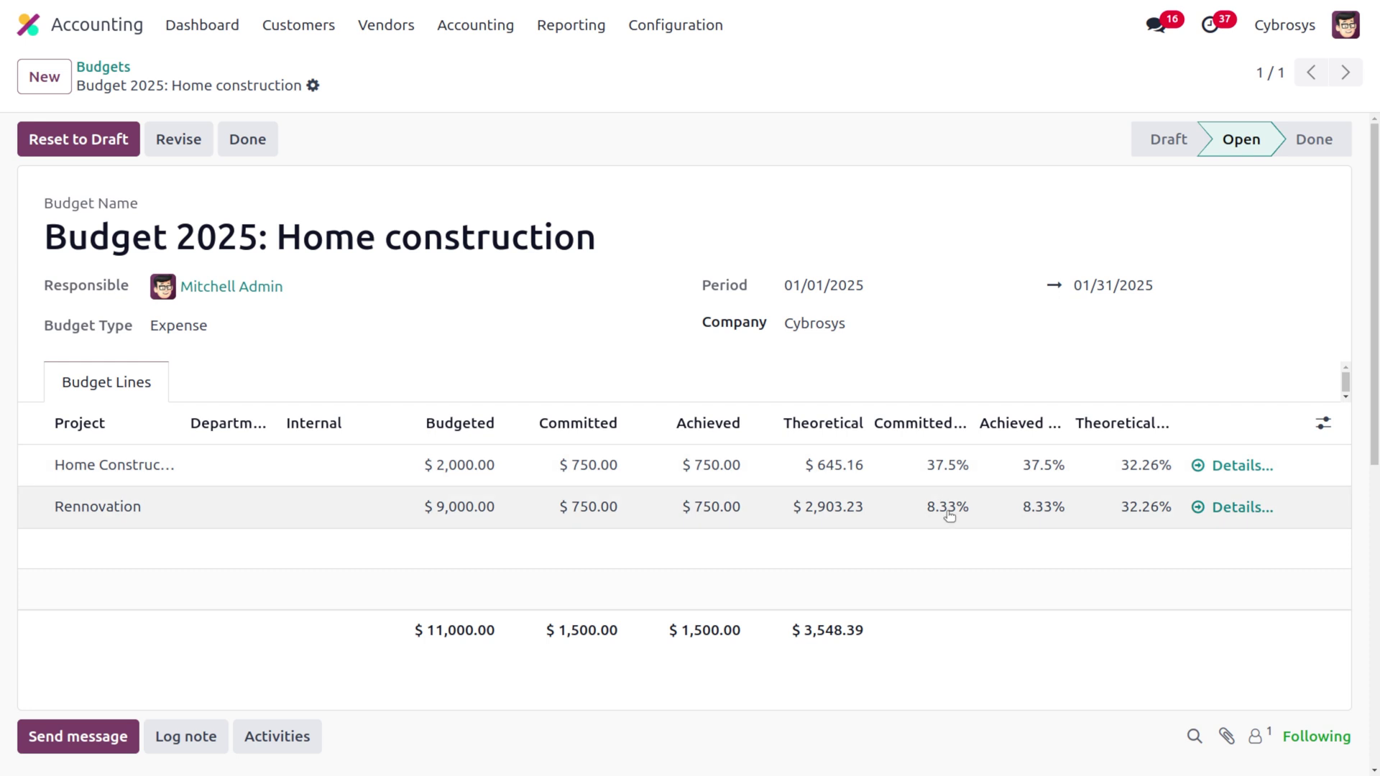
click(1226, 467)
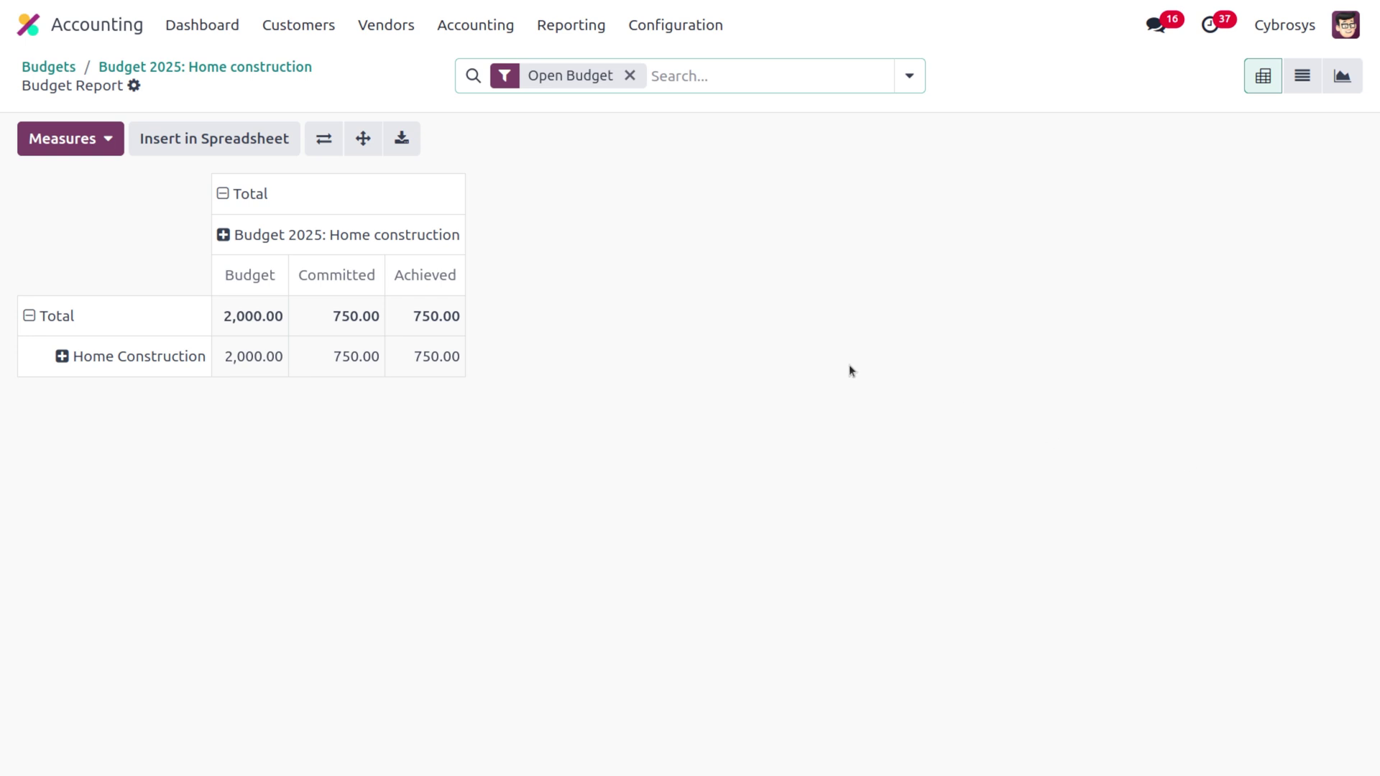
click(229, 66)
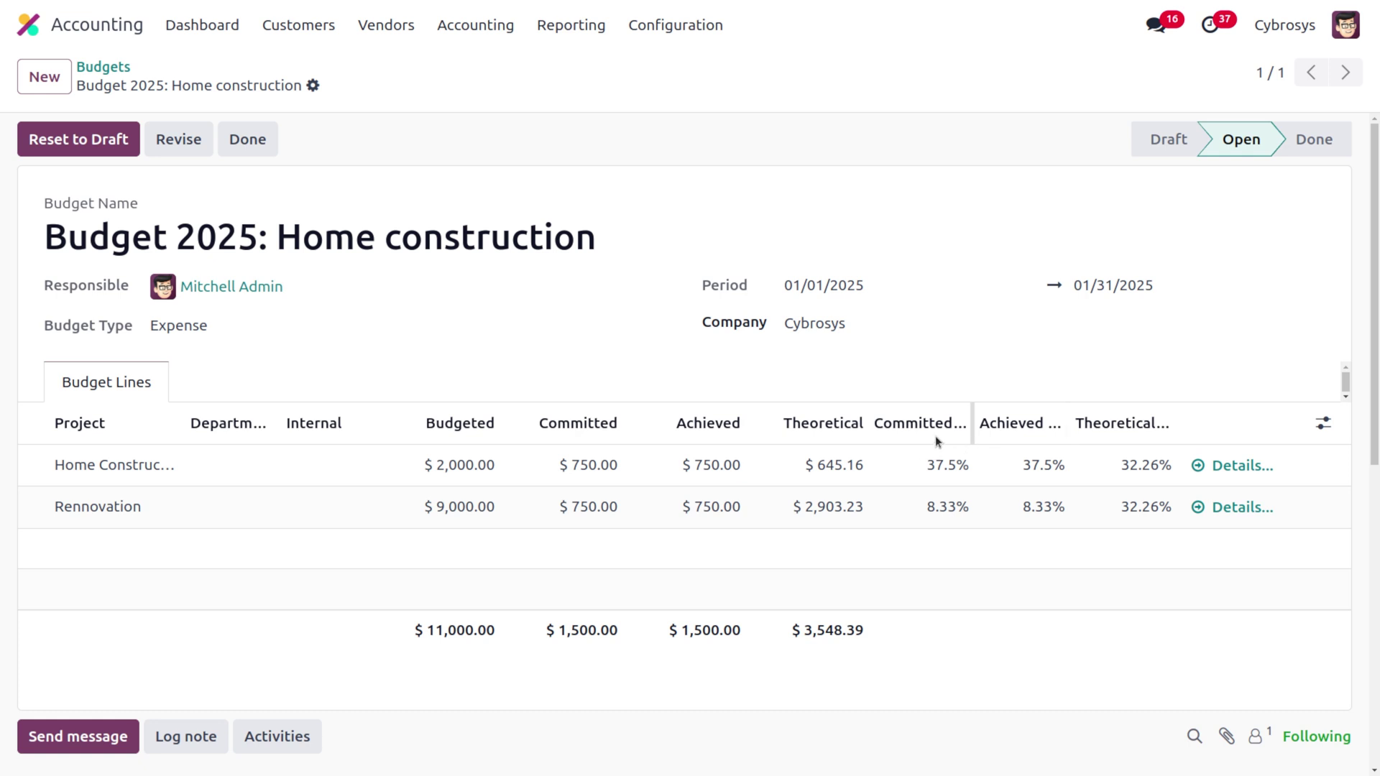
- Check the optional columns of the budget lines and mark the Home construction budget as Done
click(1325, 429)
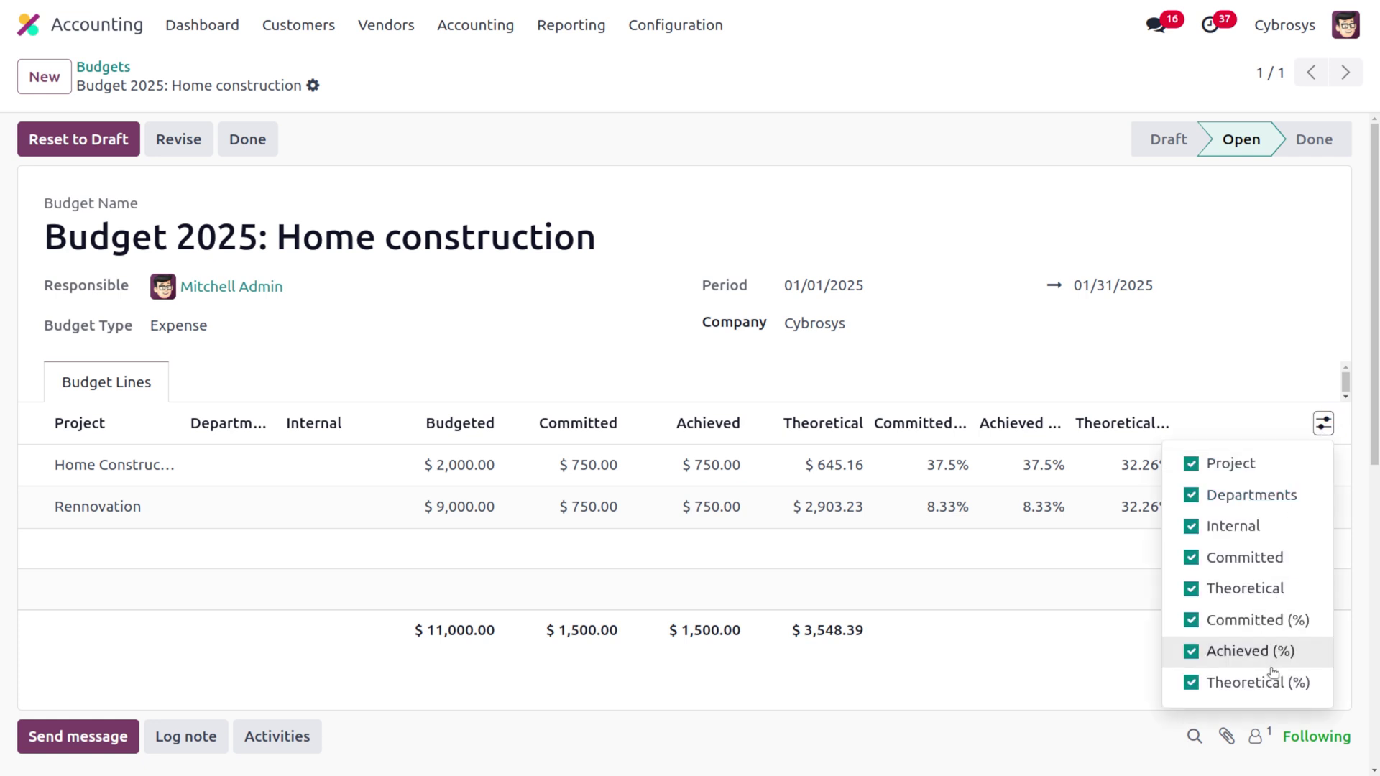
click(898, 714)
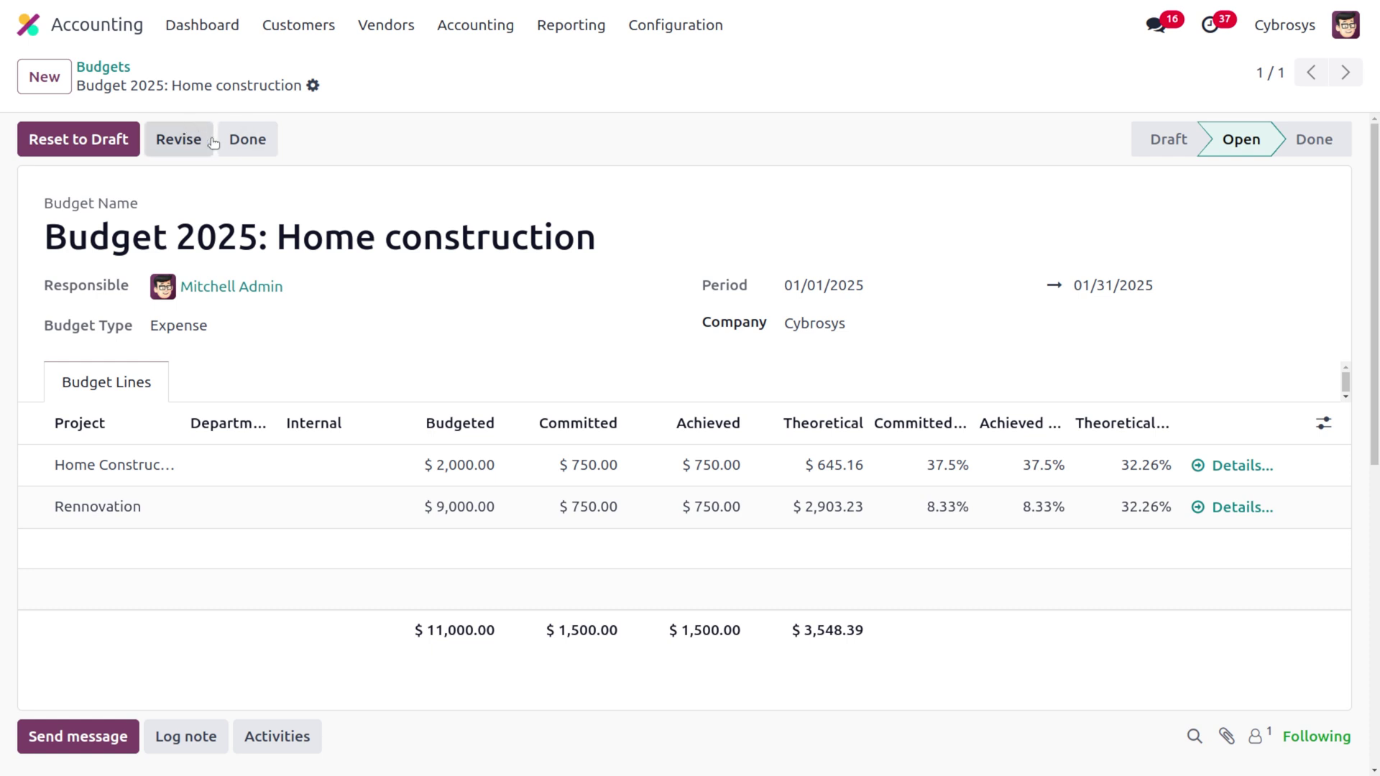
click(249, 141)
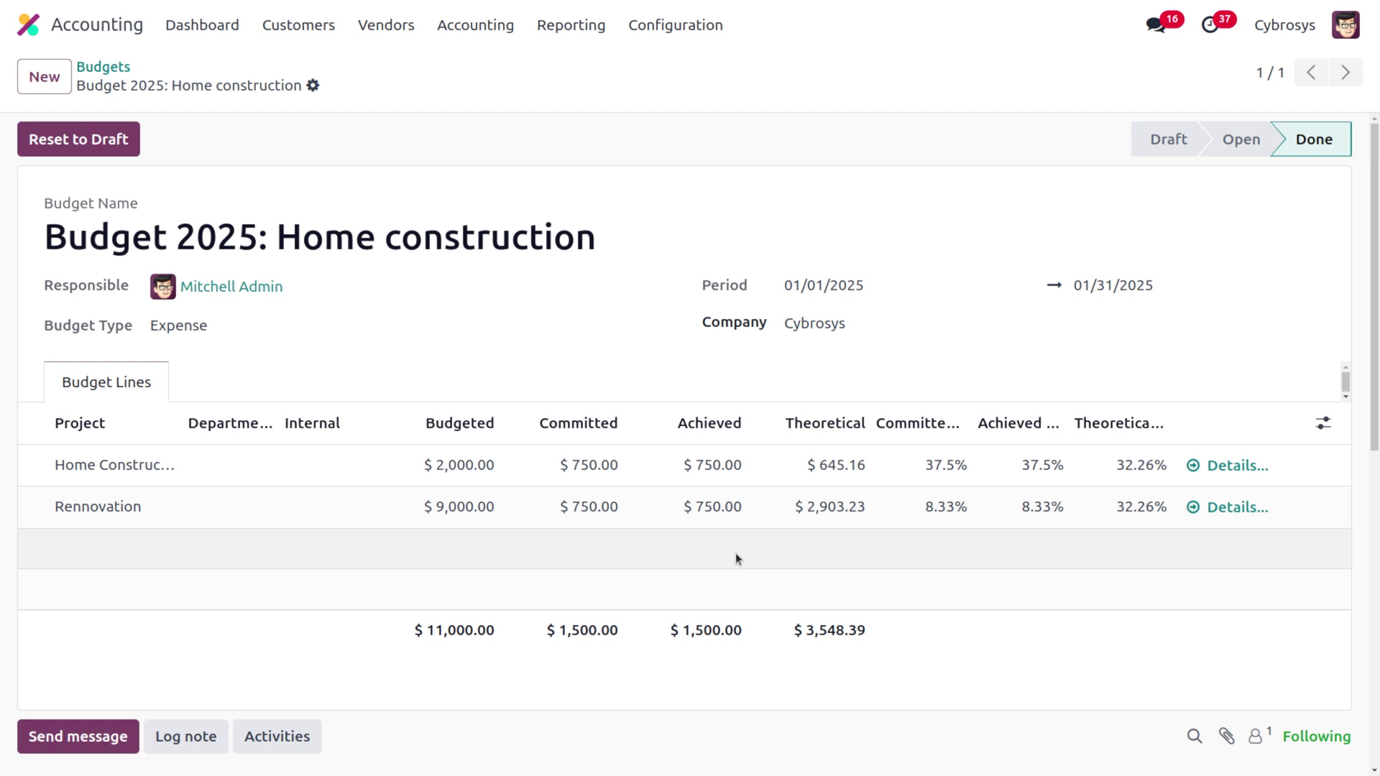
- Open the Budget Report and remove its Open Budget filter
click(573, 27)
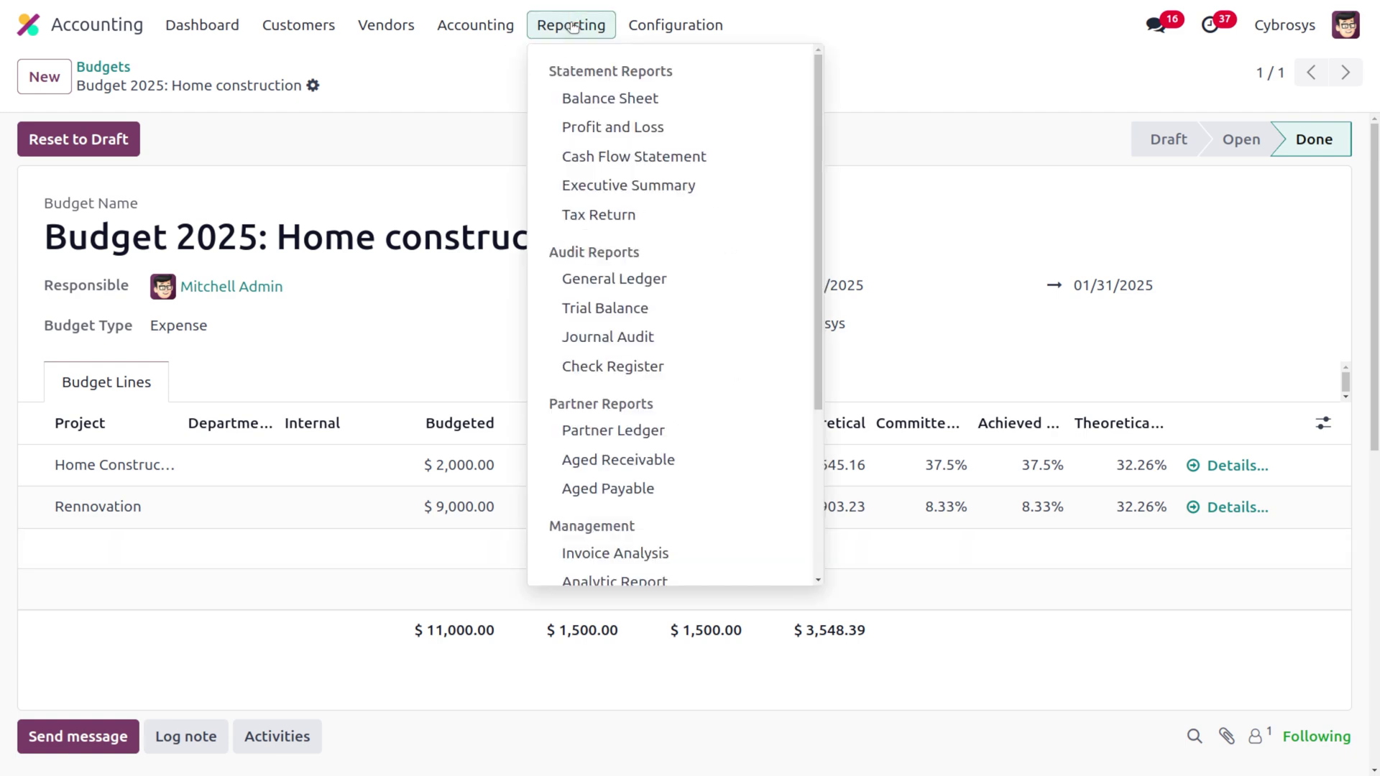
scroll(611, 345, down, 4)
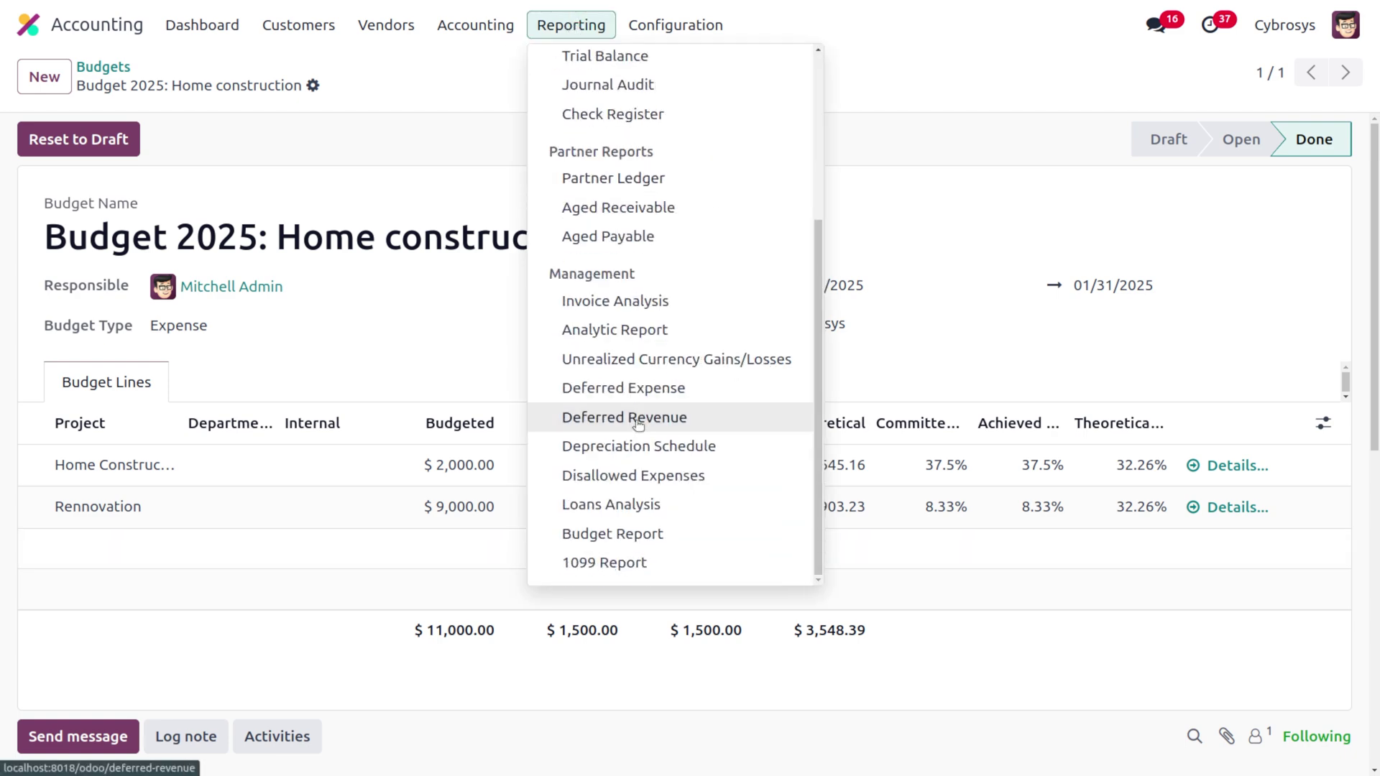
click(651, 540)
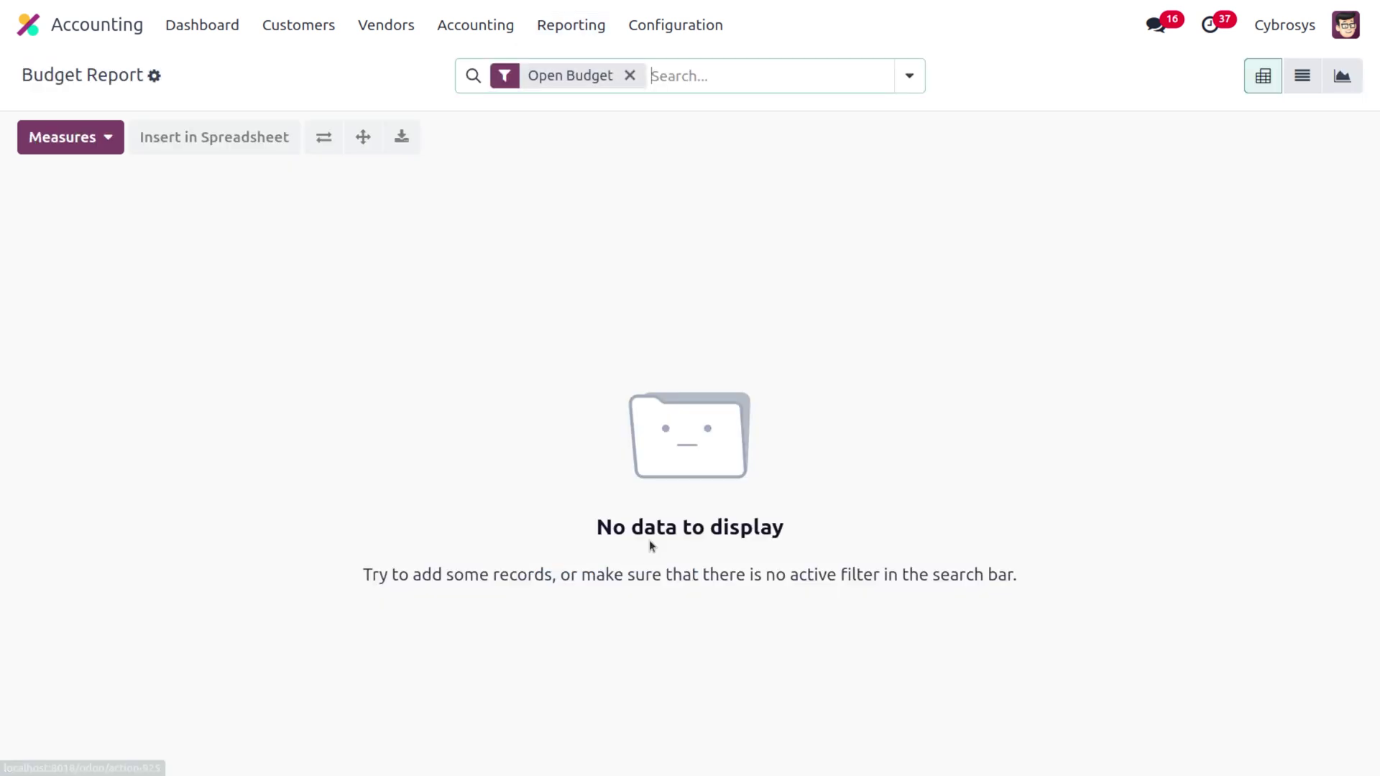
click(630, 76)
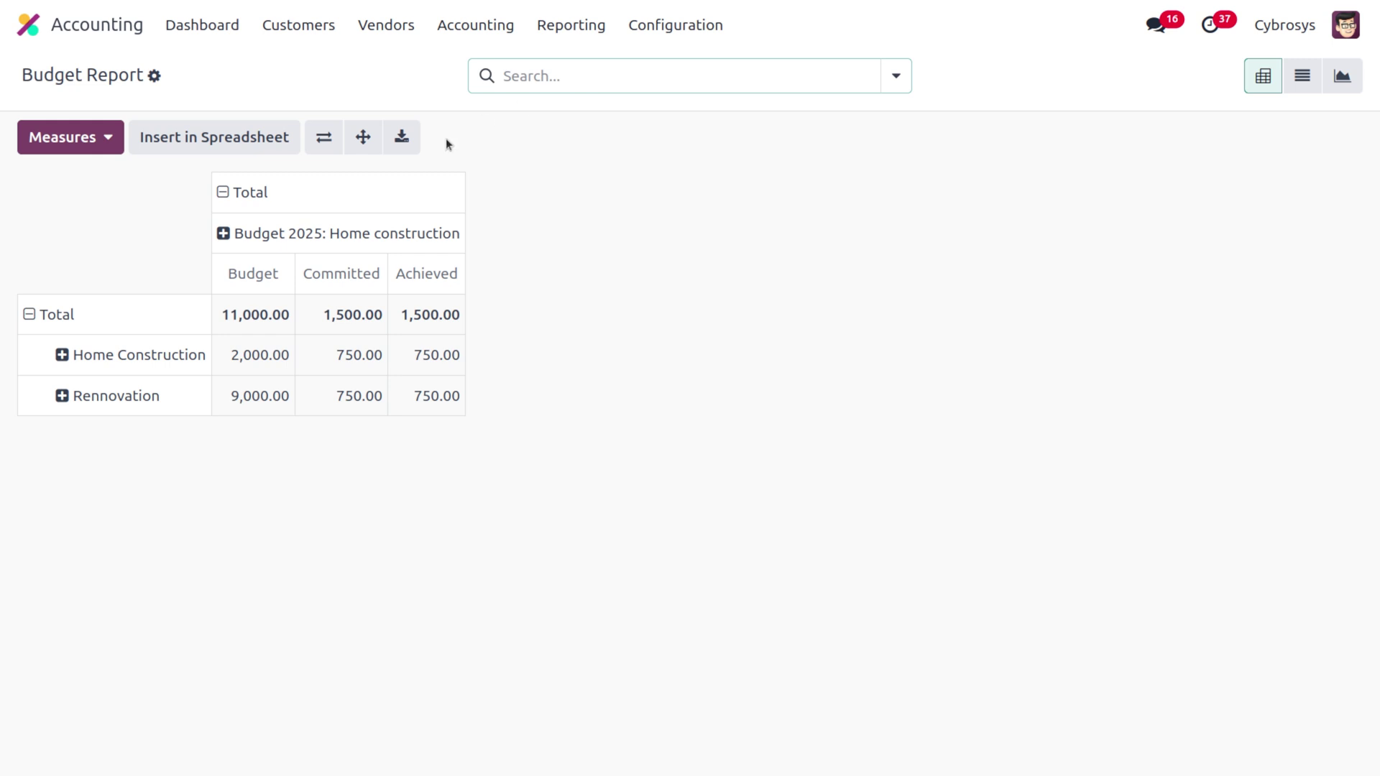